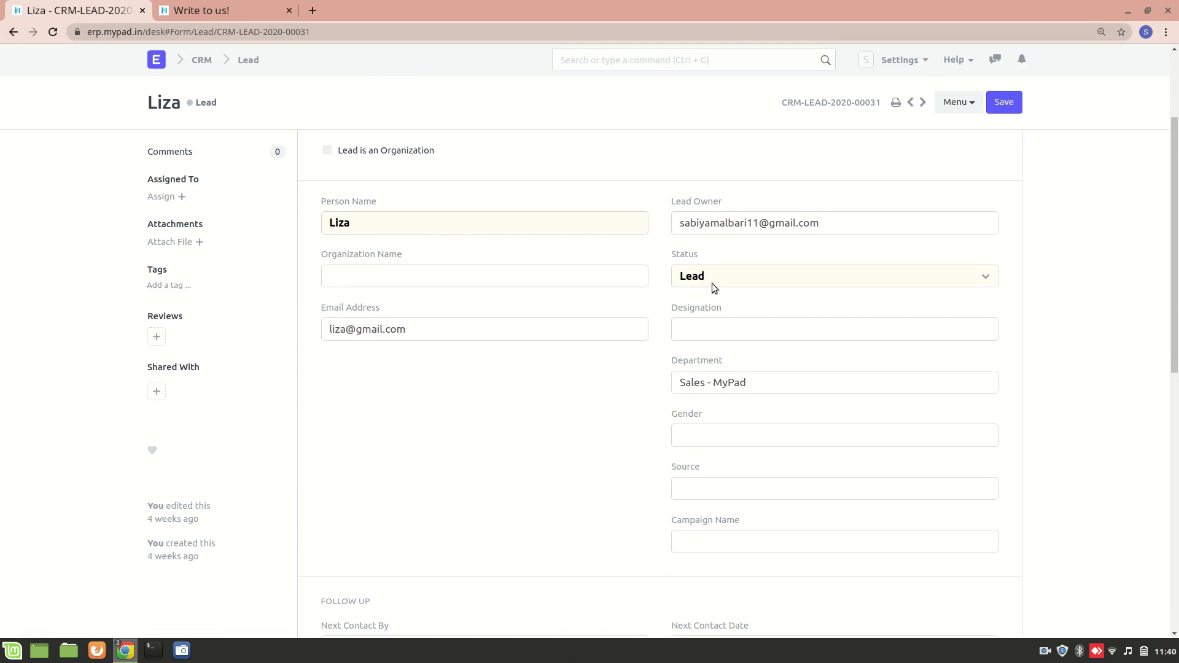
# Examine the lead's status options and its follow-up, notes, and address and contact sections.
pyautogui.click(731, 278)
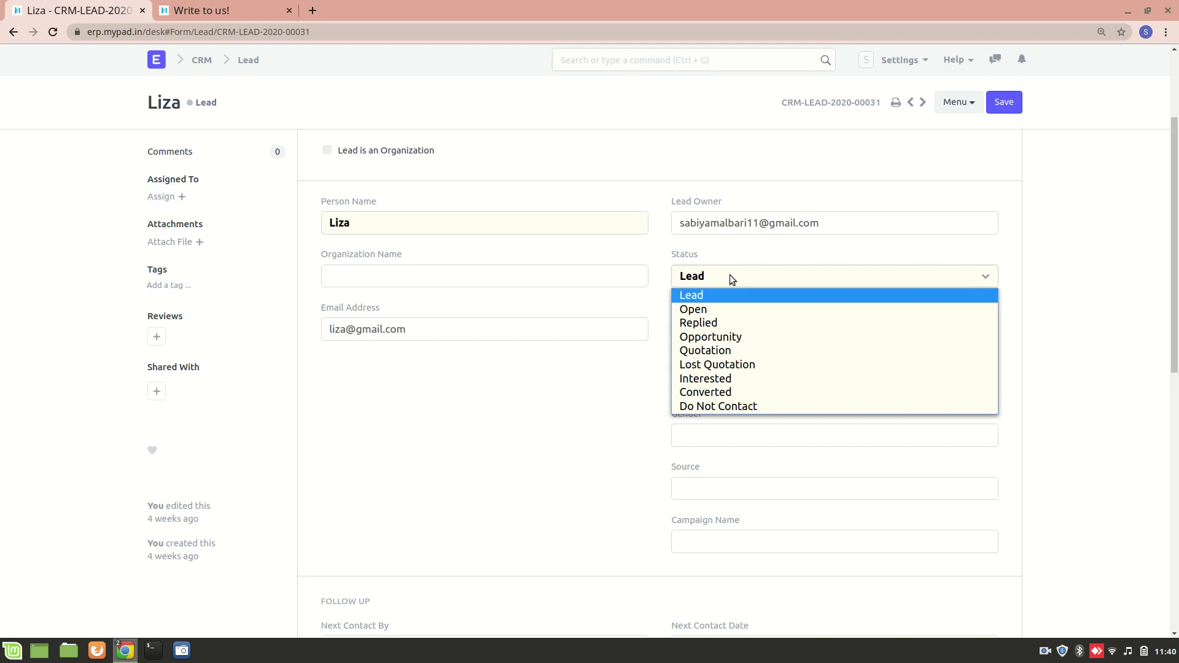
pyautogui.click(552, 363)
pyautogui.scroll(-3, 567, 444)
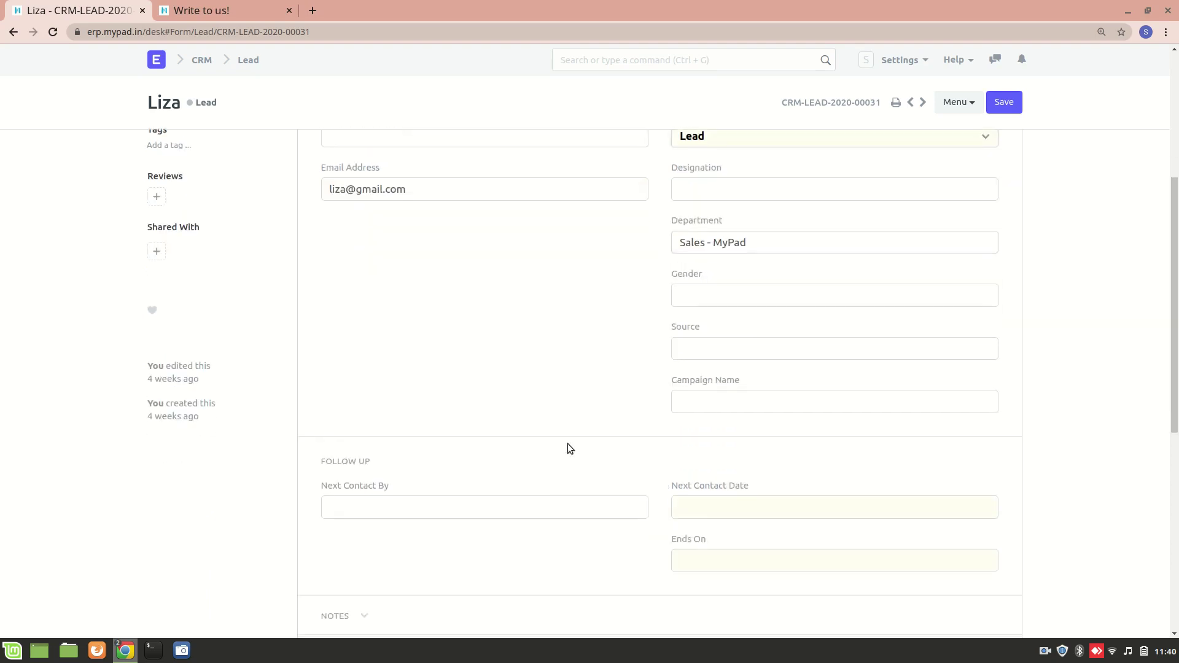
pyautogui.scroll(-3, 567, 449)
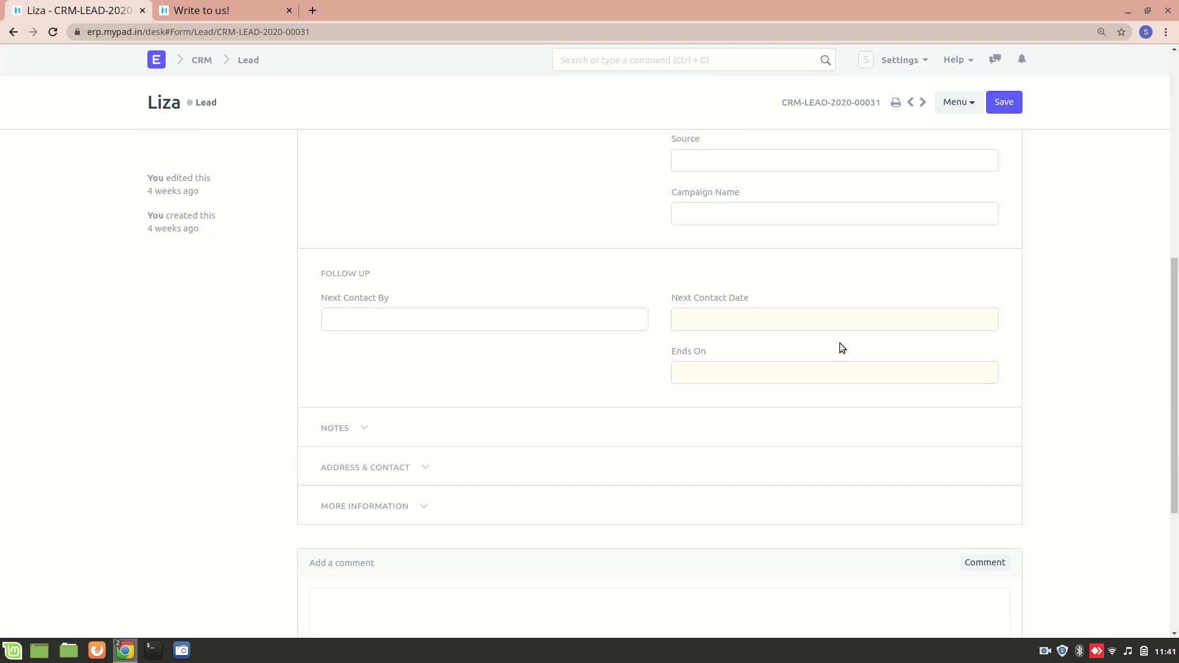
pyautogui.scroll(-1, 533, 364)
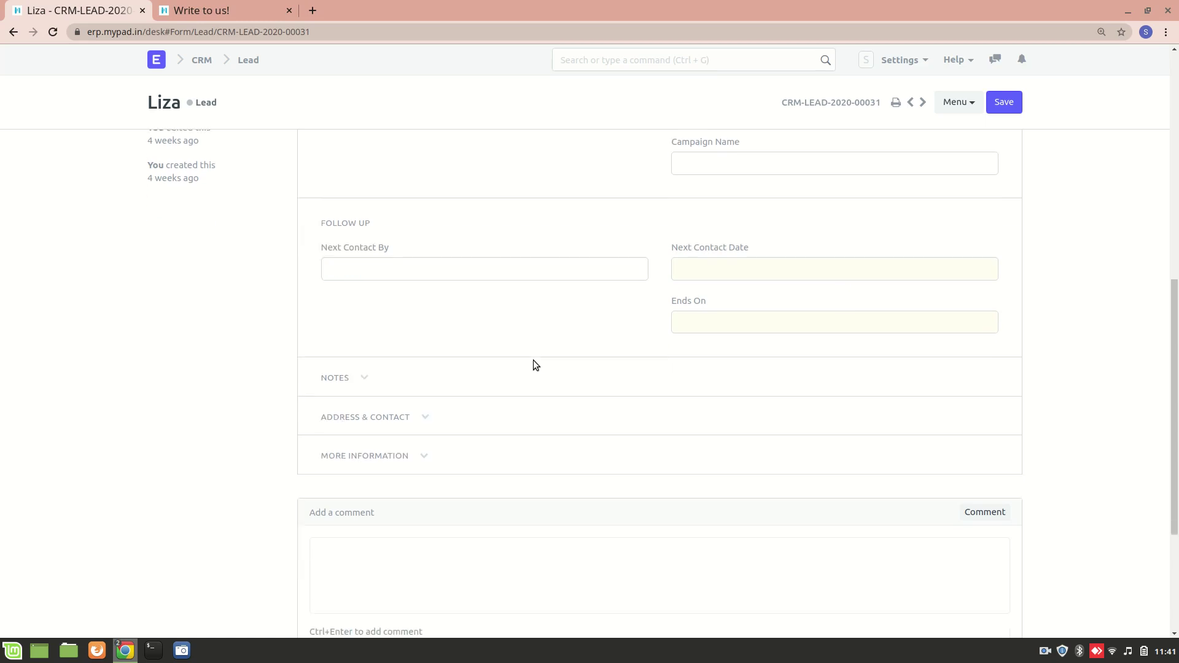
pyautogui.click(331, 377)
pyautogui.scroll(-4, 332, 381)
pyautogui.scroll(-5, 331, 379)
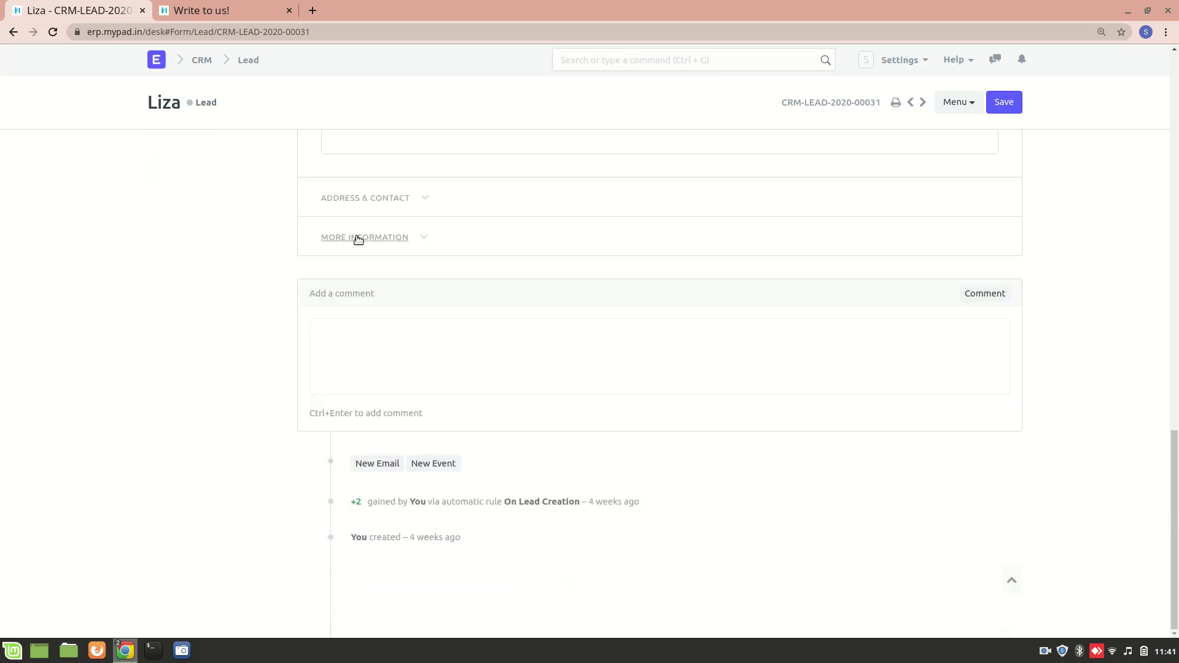
pyautogui.click(396, 203)
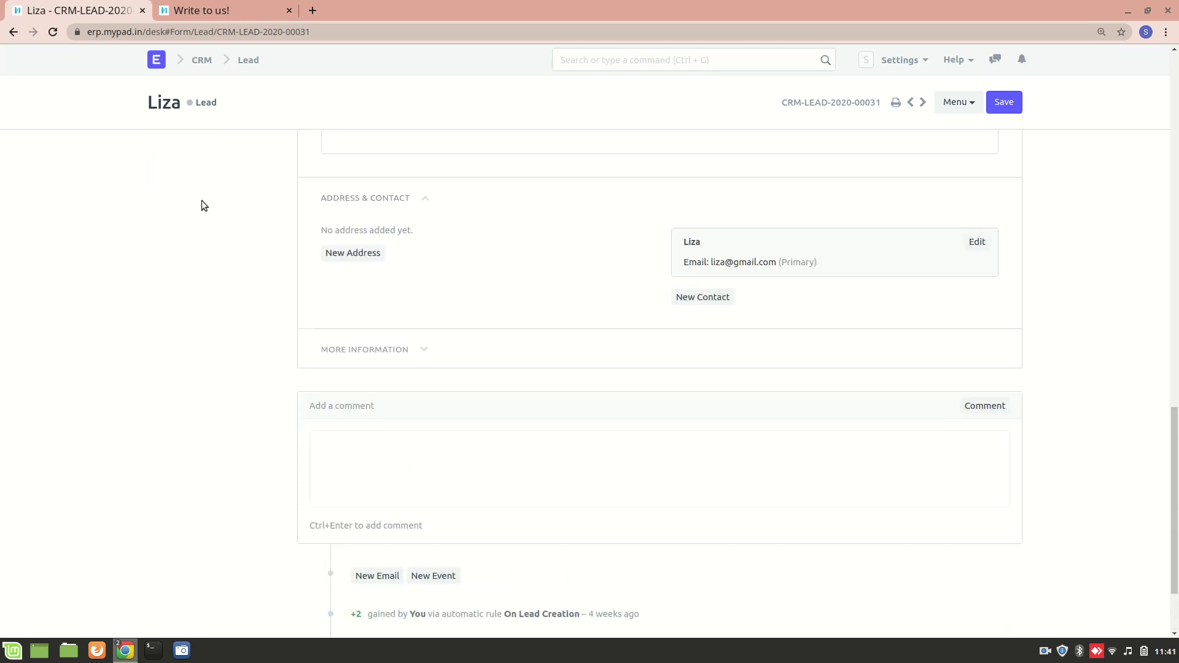
pyautogui.scroll(-3, 320, 363)
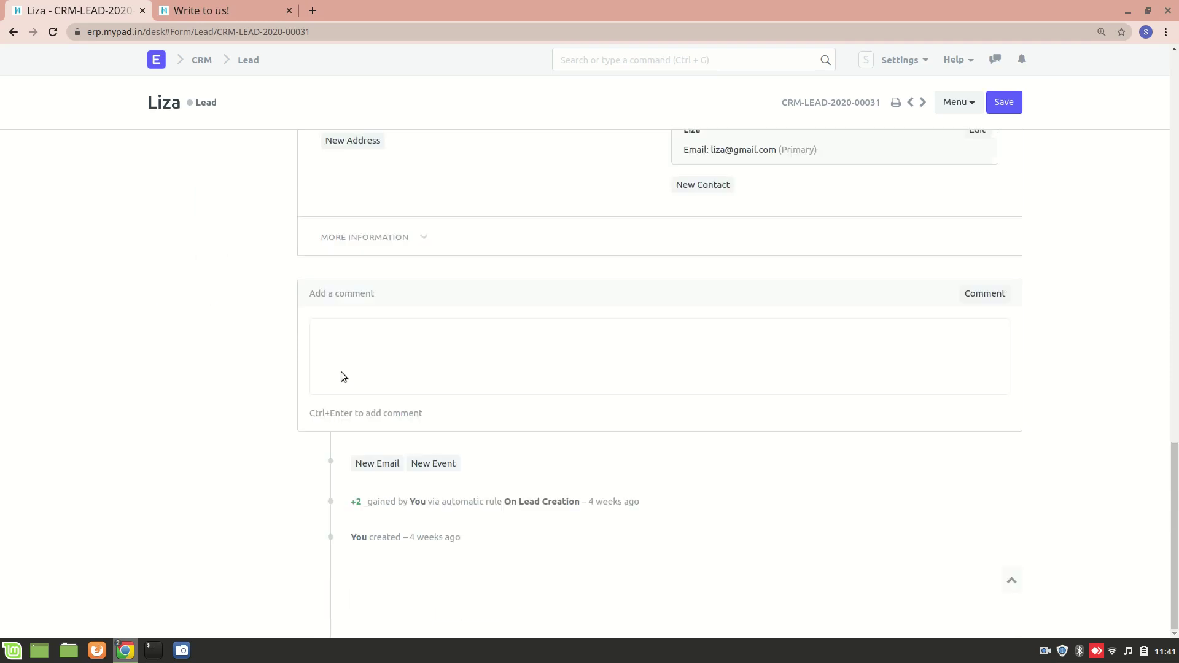
# Expand the lead's additional information and set the lead type to Client.
pyautogui.click(368, 238)
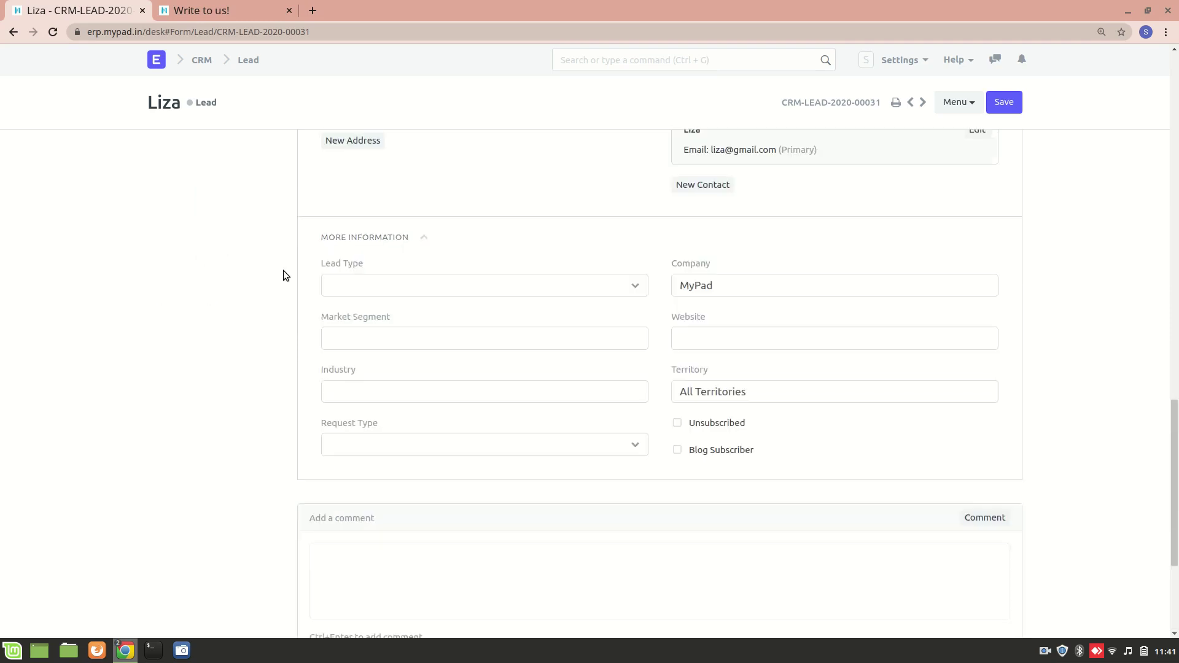
pyautogui.click(427, 293)
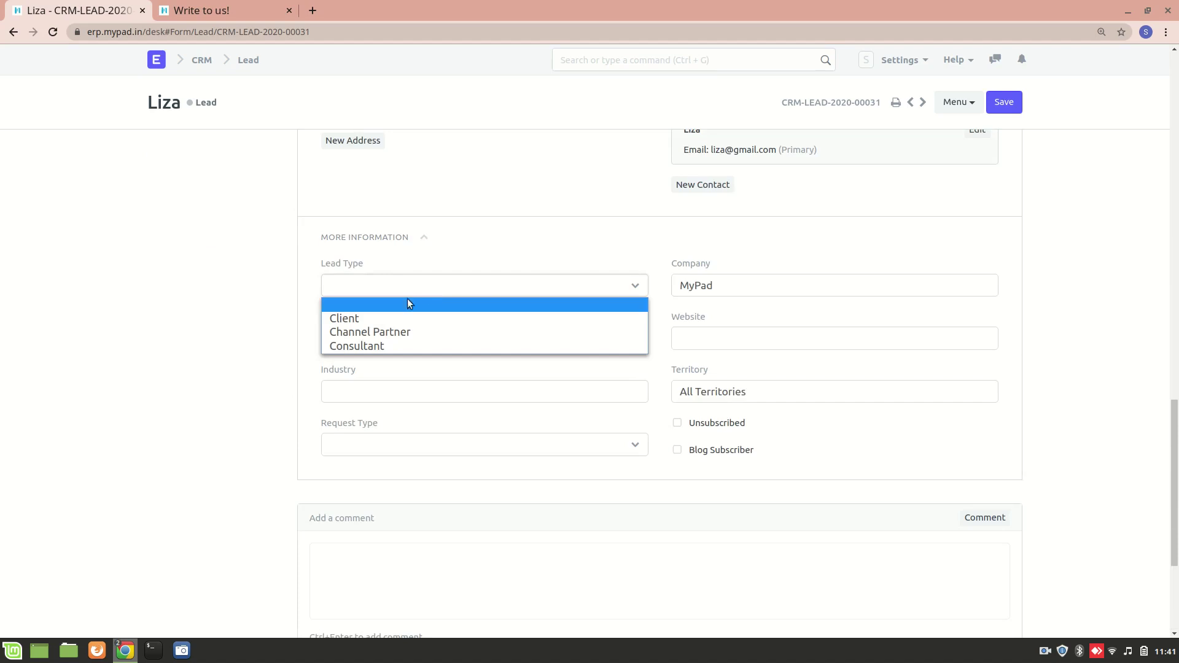
pyautogui.click(367, 319)
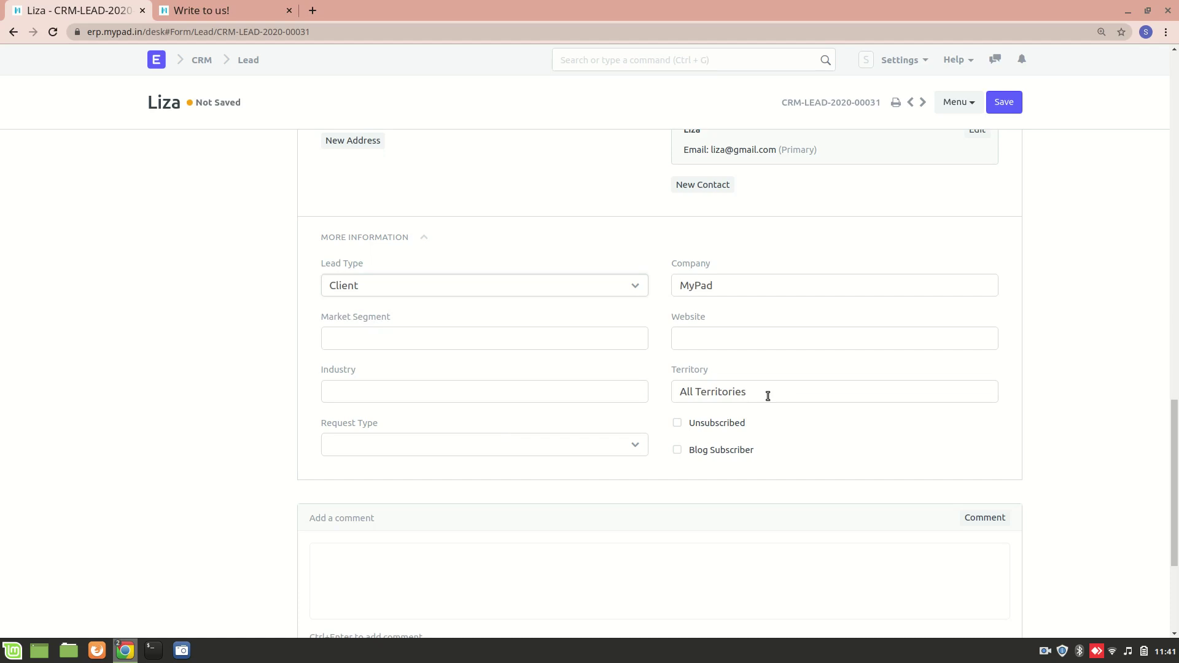
pyautogui.scroll(-4, 550, 410)
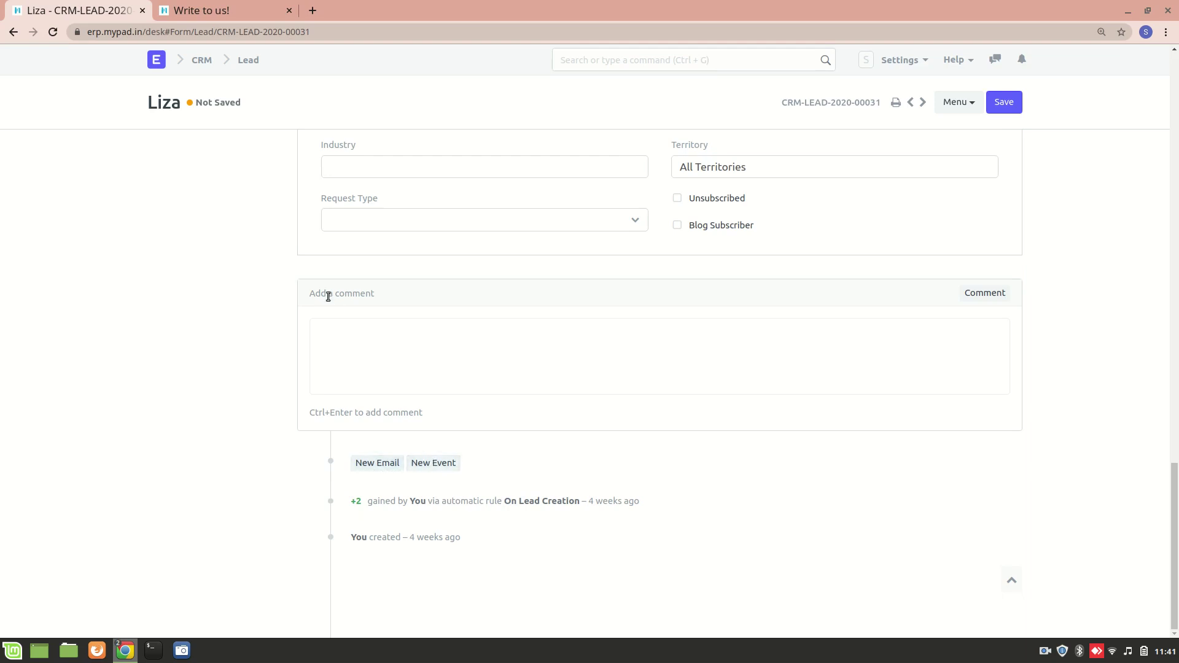
pyautogui.click(435, 464)
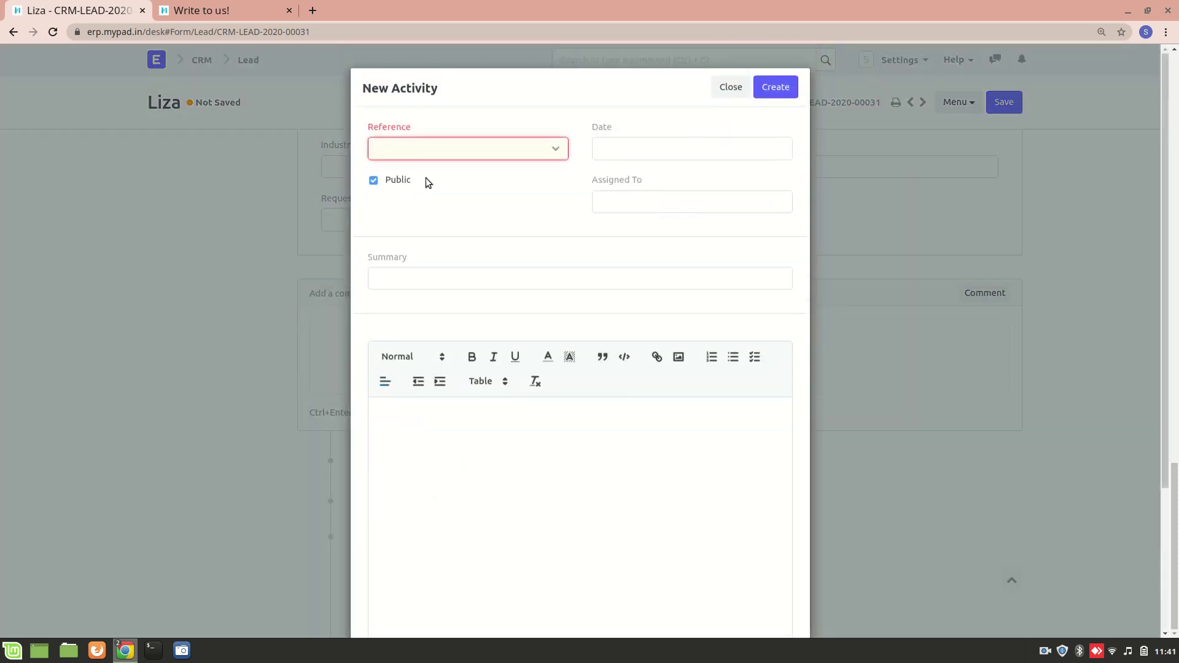
pyautogui.click(483, 158)
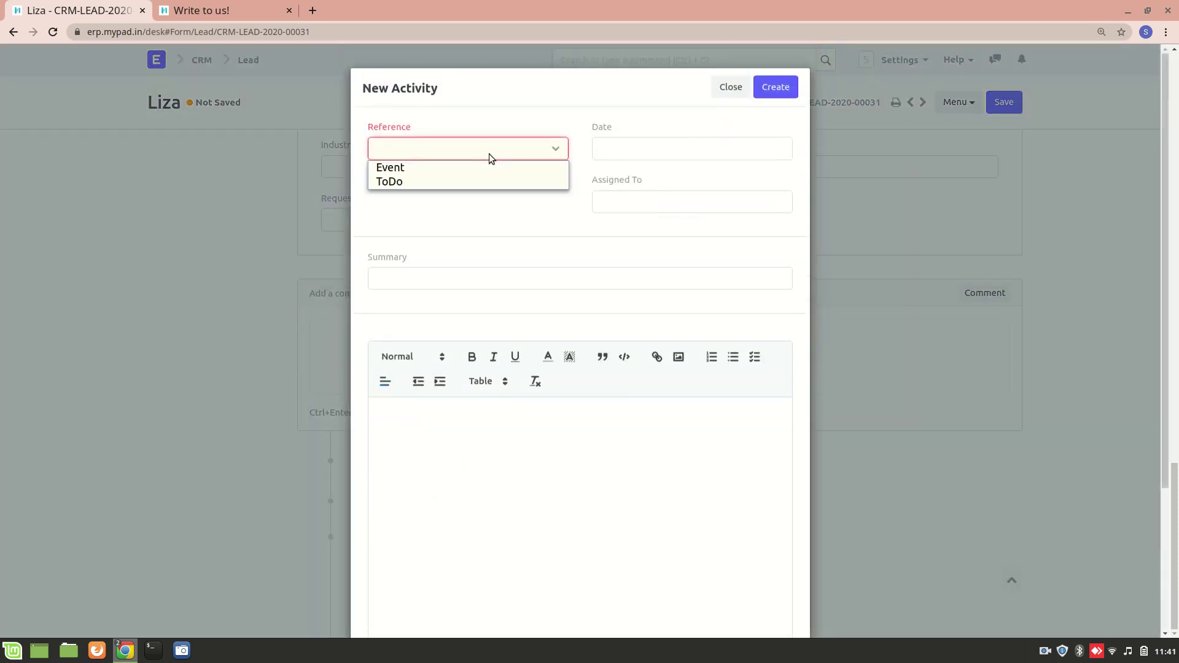
pyautogui.click(411, 171)
pyautogui.click(270, 202)
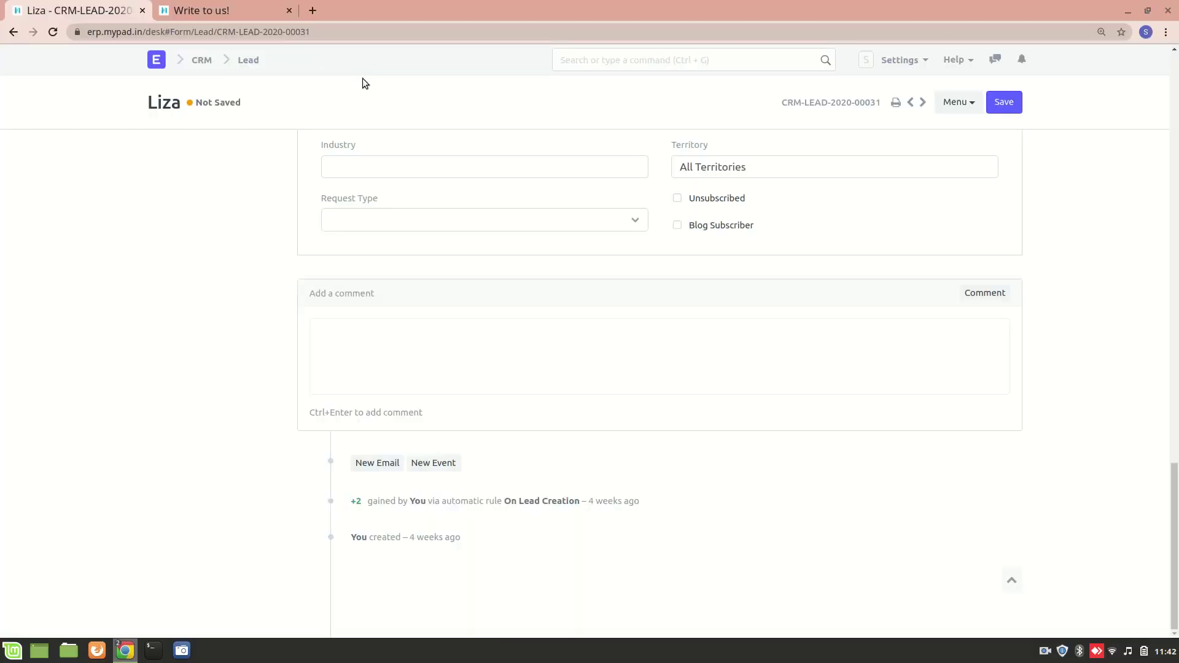
# View the website's Write to us contact page and return to the lead record.
pyautogui.click(232, 9)
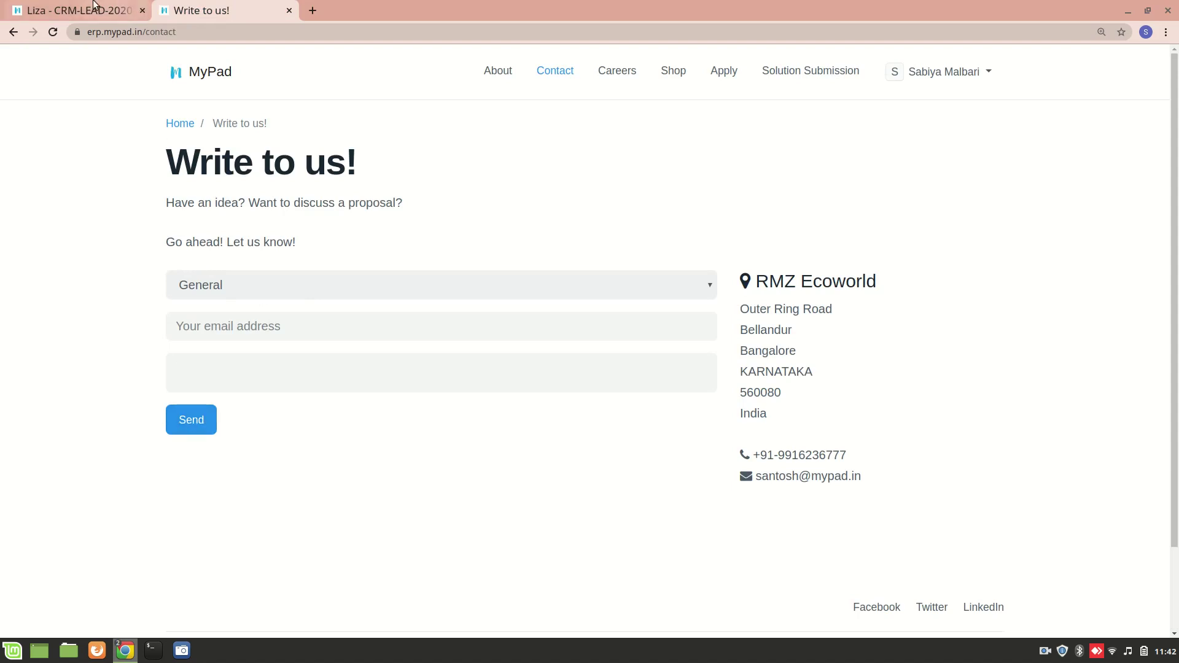
pyautogui.click(73, 10)
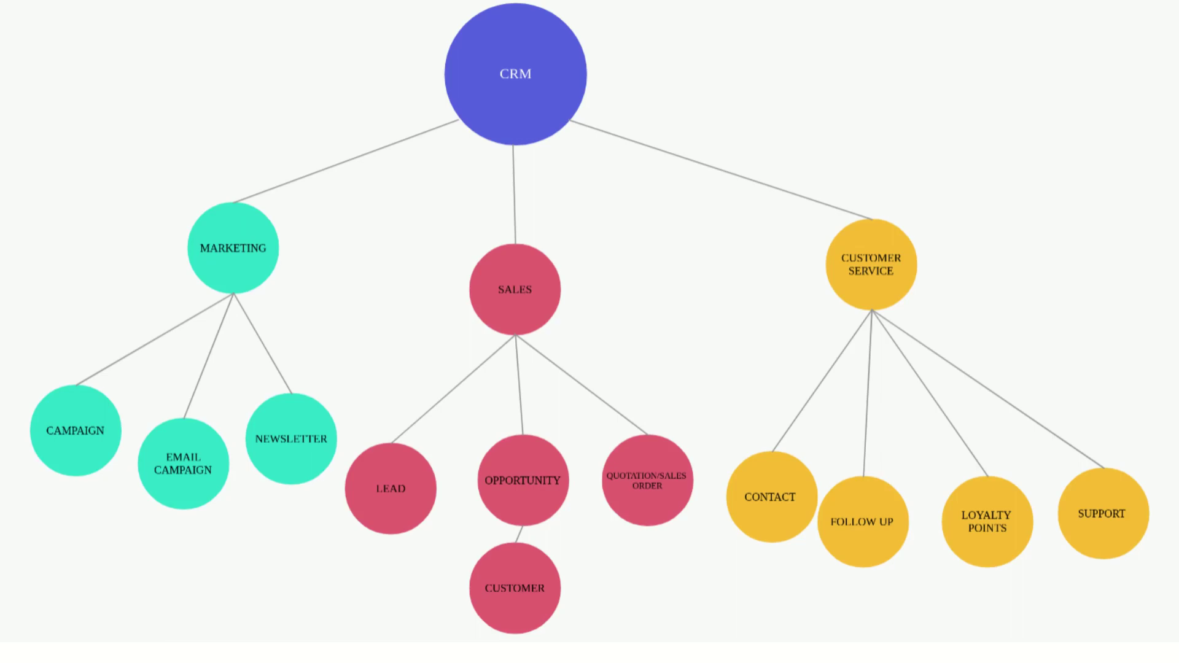
pyautogui.hotkey('alt', 'Tab')
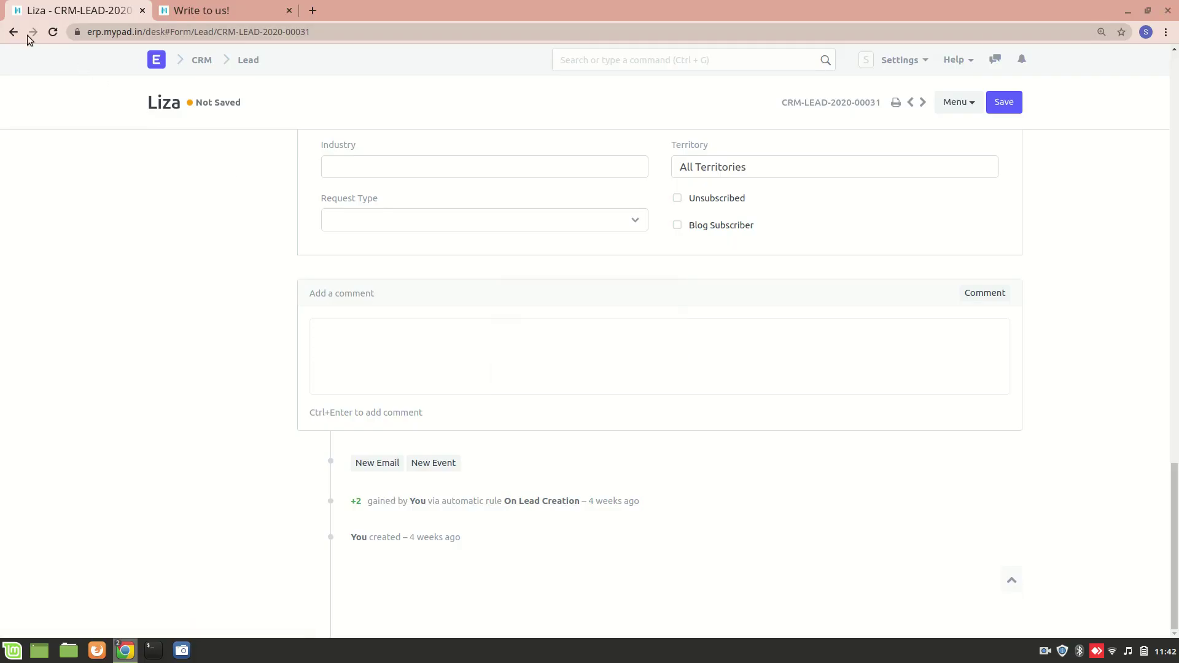
# Reopen the unsaved lead from the CRM lead list.
pyautogui.click(13, 32)
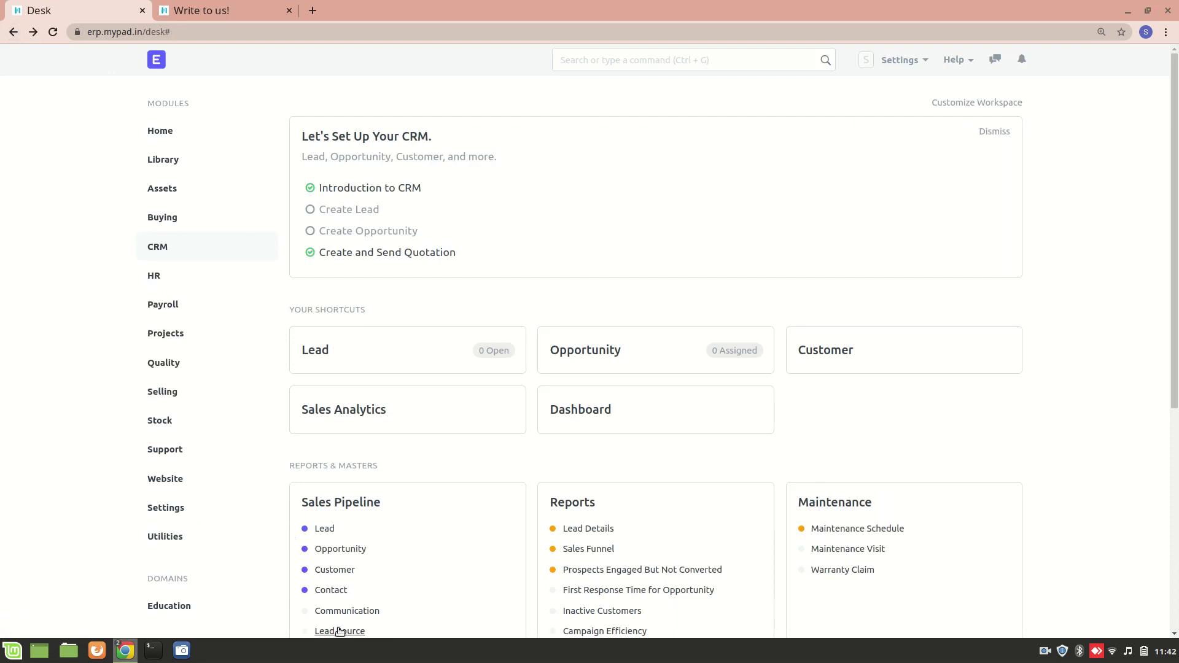
pyautogui.click(325, 529)
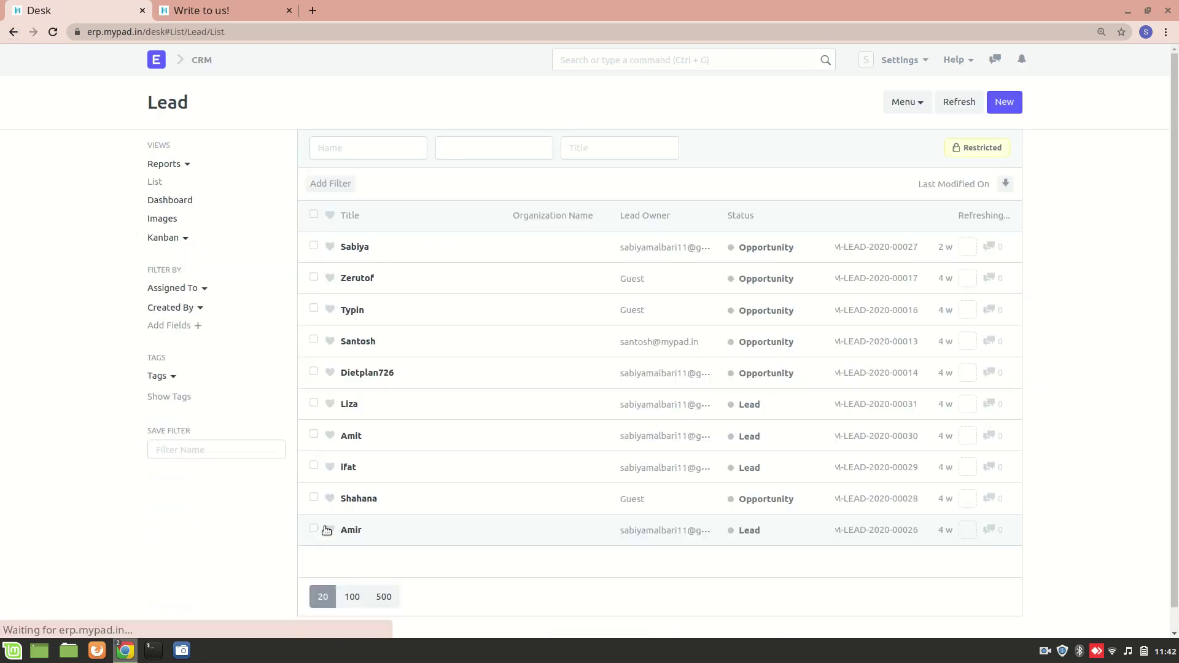
pyautogui.click(349, 405)
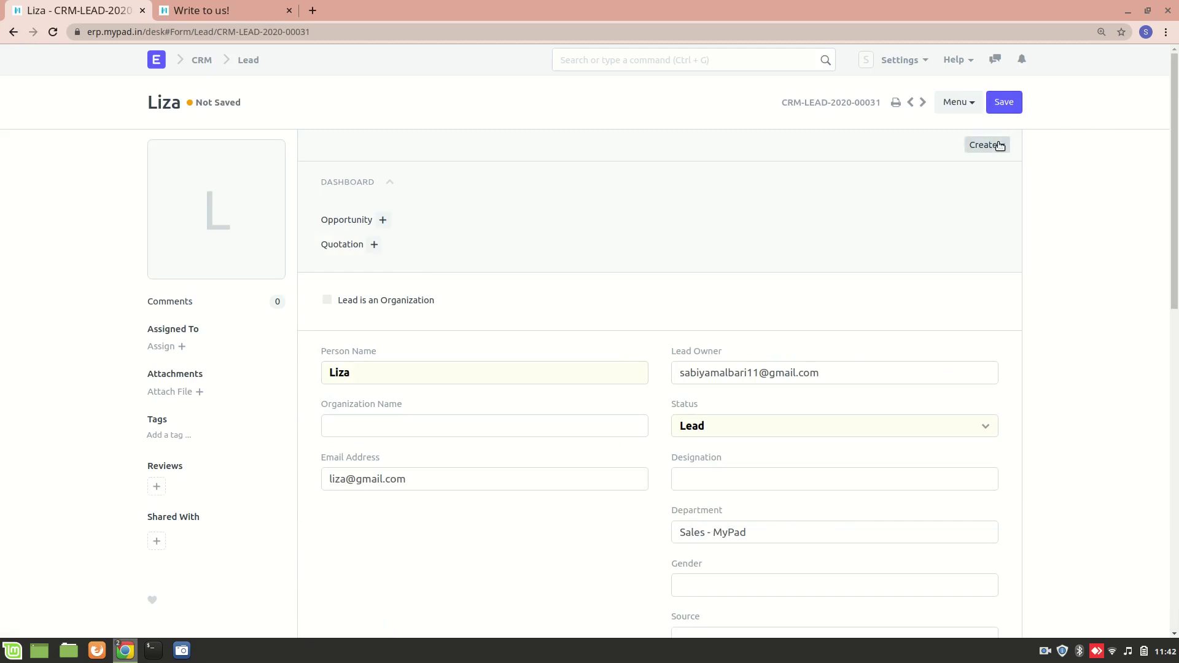
# Try to create an opportunity from the unsaved lead.
pyautogui.click(999, 145)
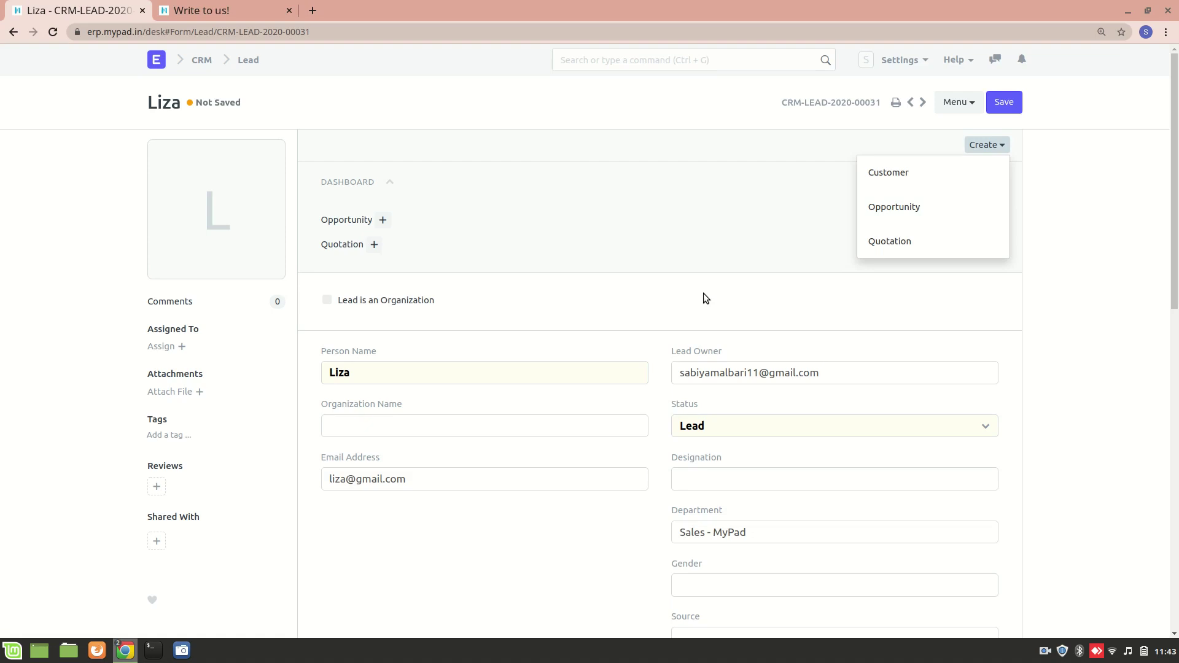
pyautogui.click(915, 216)
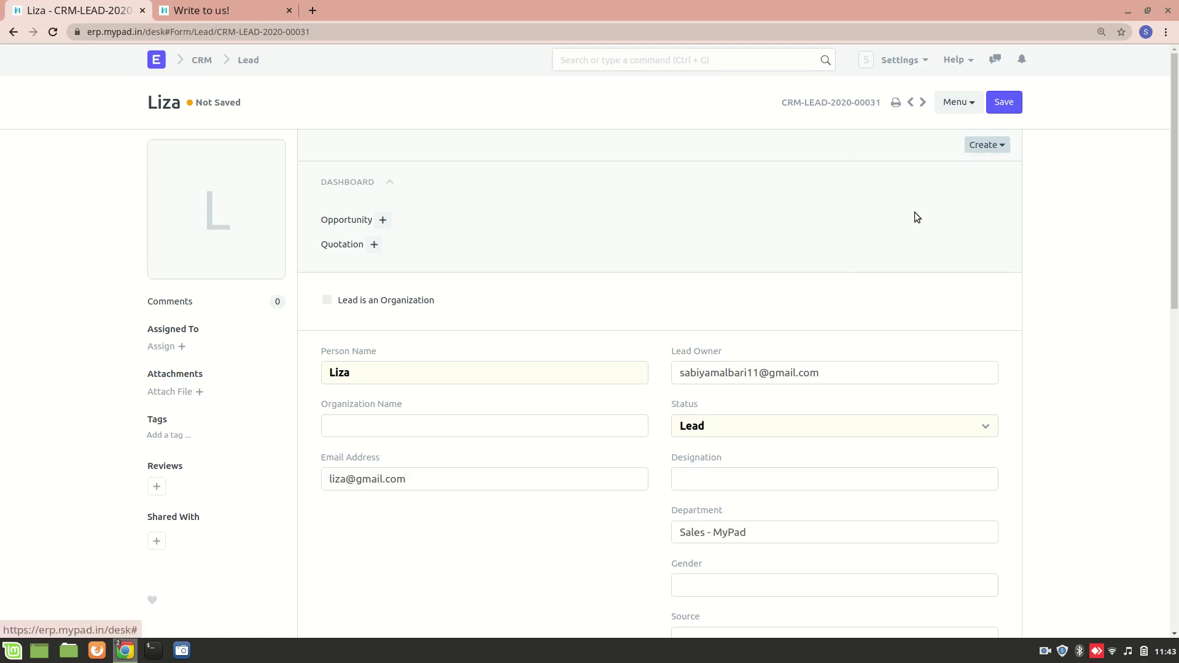
pyautogui.click(703, 87)
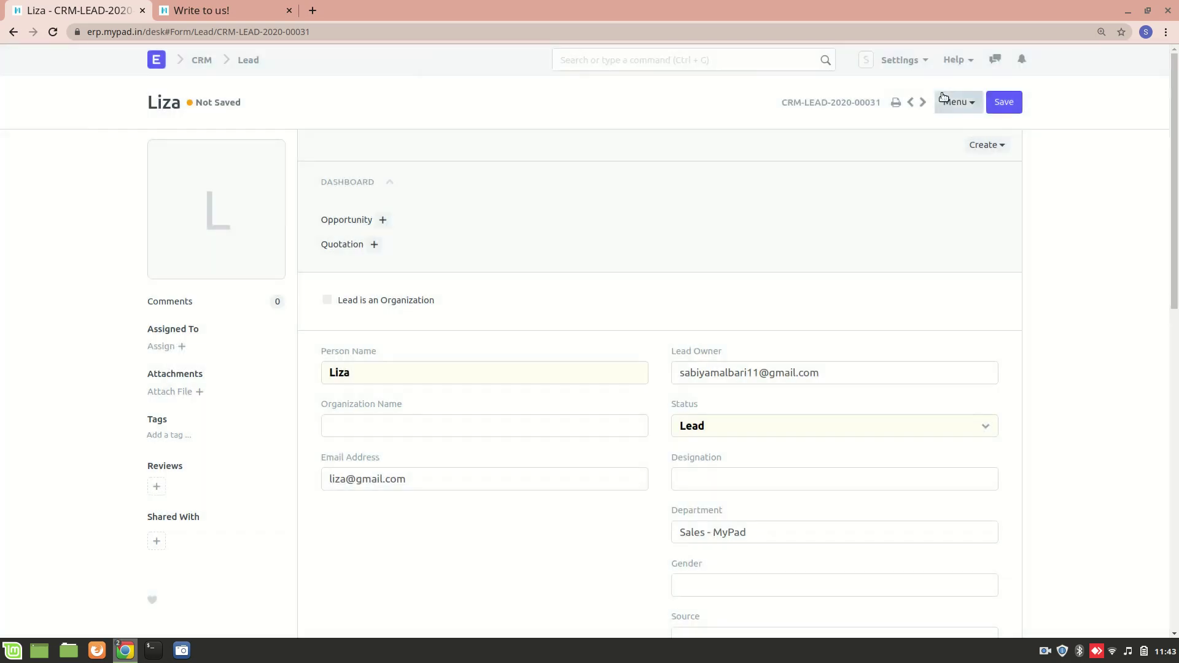
# Save the lead and create a new opportunity from it.
pyautogui.click(999, 102)
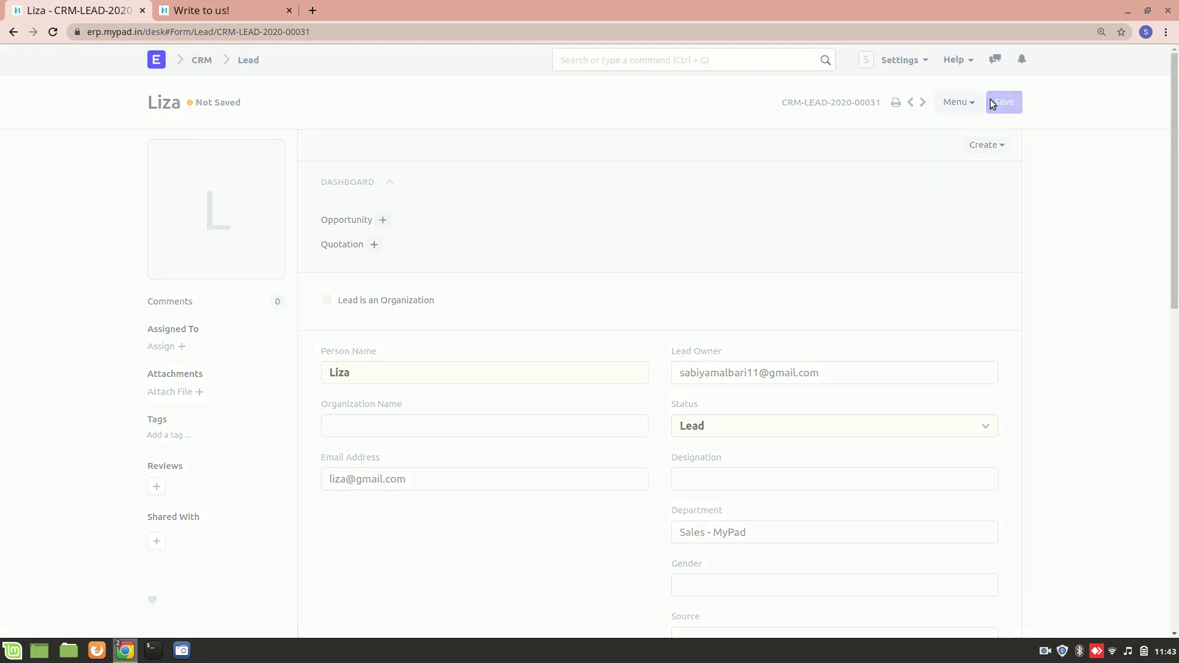
pyautogui.click(986, 147)
pyautogui.click(948, 200)
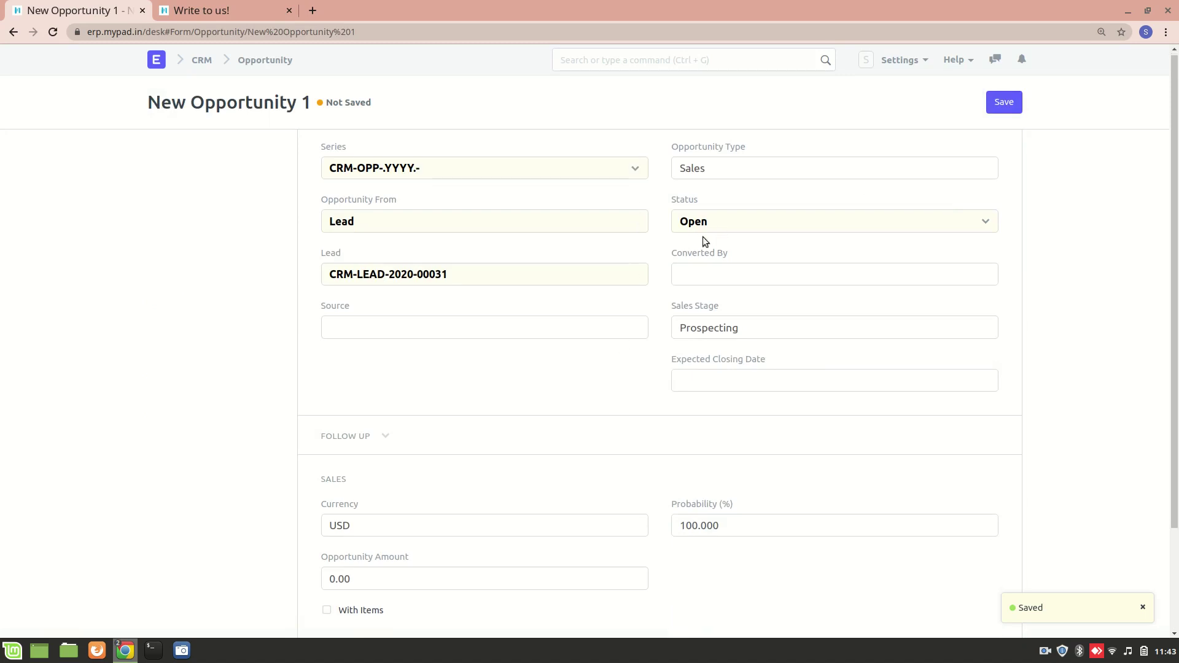
# Review the new opportunity's fields, including its follow-up section, and save the opportunity.
pyautogui.click(690, 269)
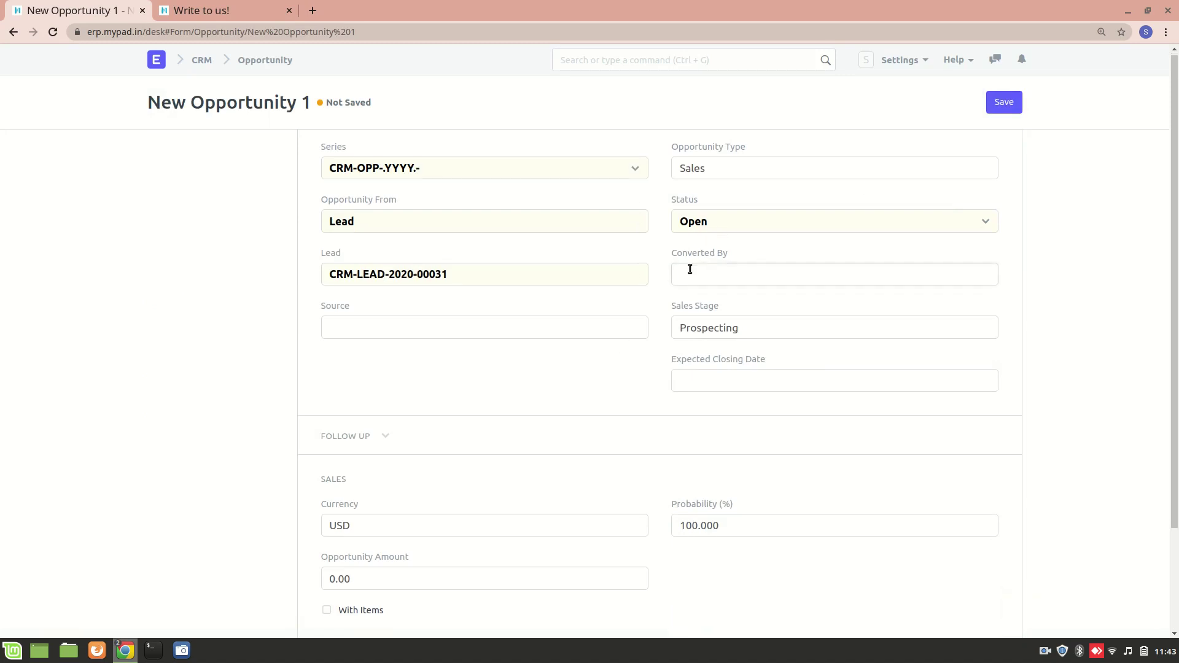
pyautogui.click(578, 358)
pyautogui.scroll(-3, 578, 363)
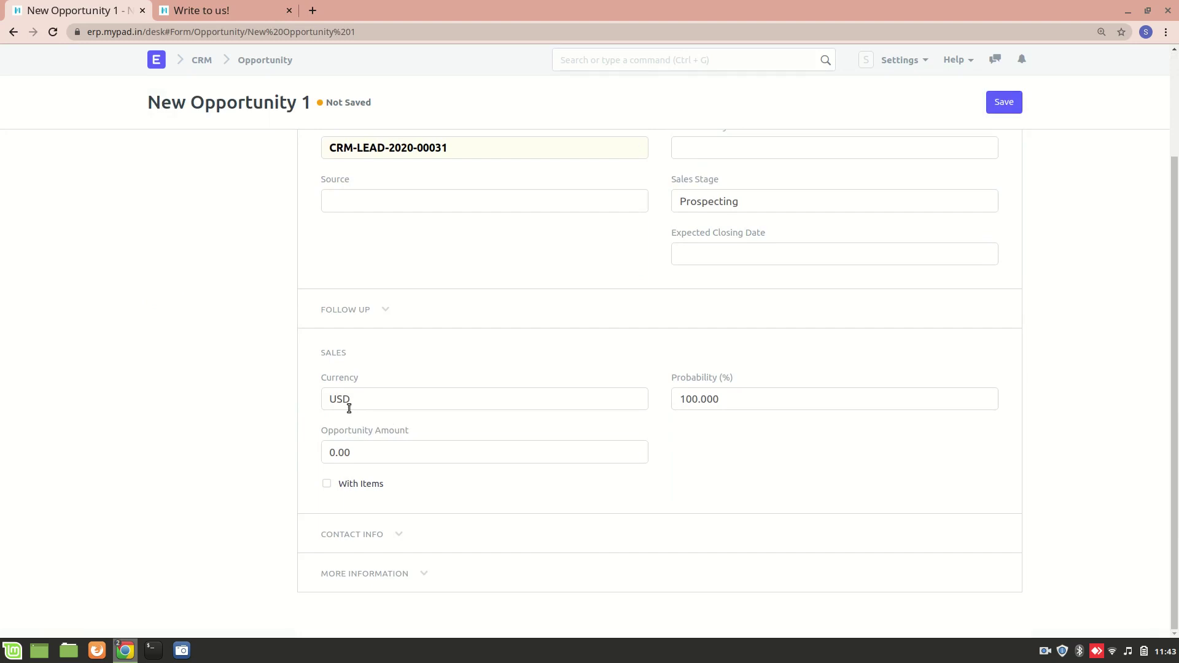
pyautogui.click(376, 311)
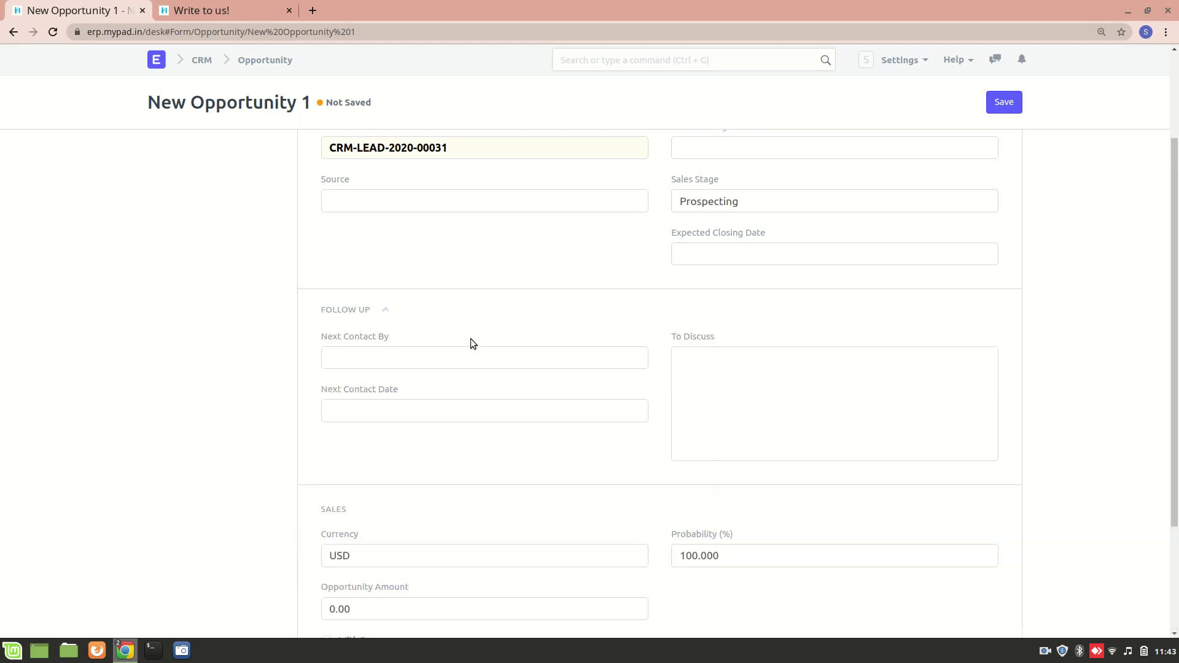
pyautogui.scroll(2, 471, 339)
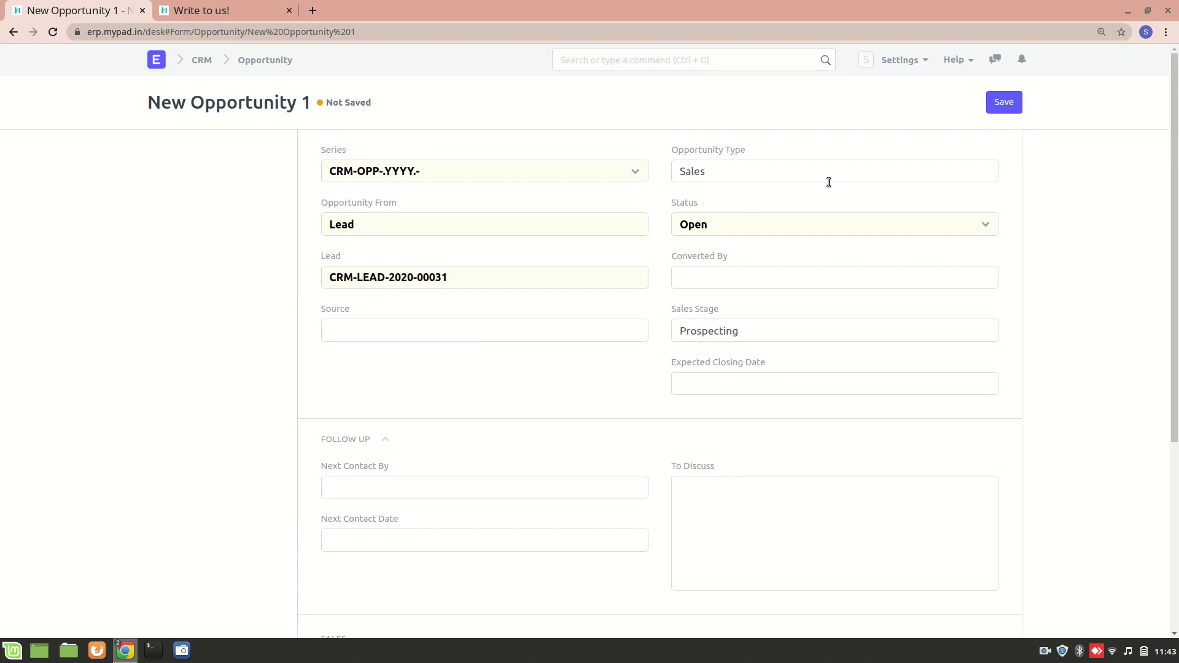
pyautogui.click(1014, 107)
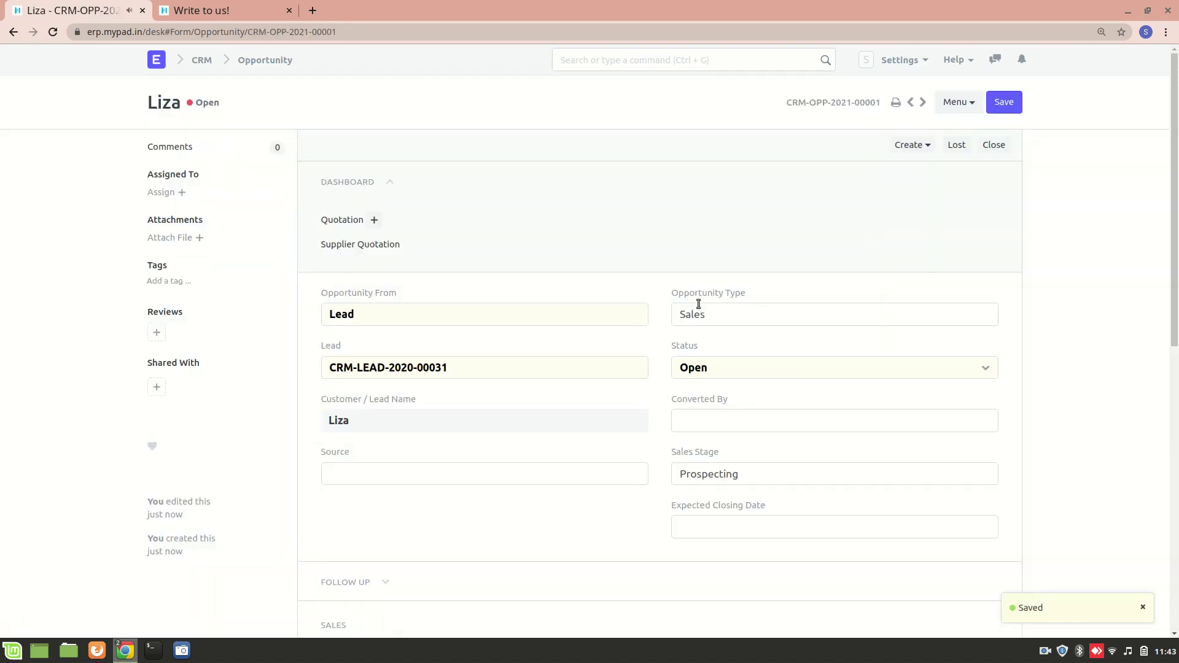
# Start a new quotation from the saved opportunity and examine its items and taxes sections.
pyautogui.scroll(-5, 698, 304)
pyautogui.scroll(5, 698, 304)
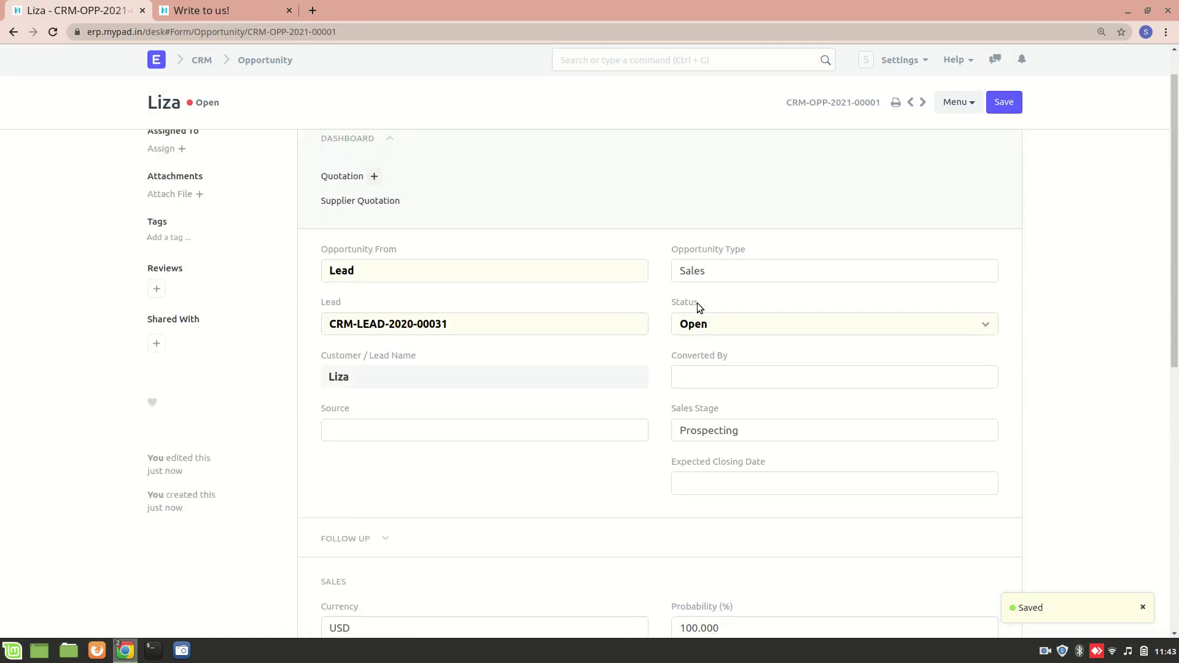
pyautogui.scroll(1, 602, 345)
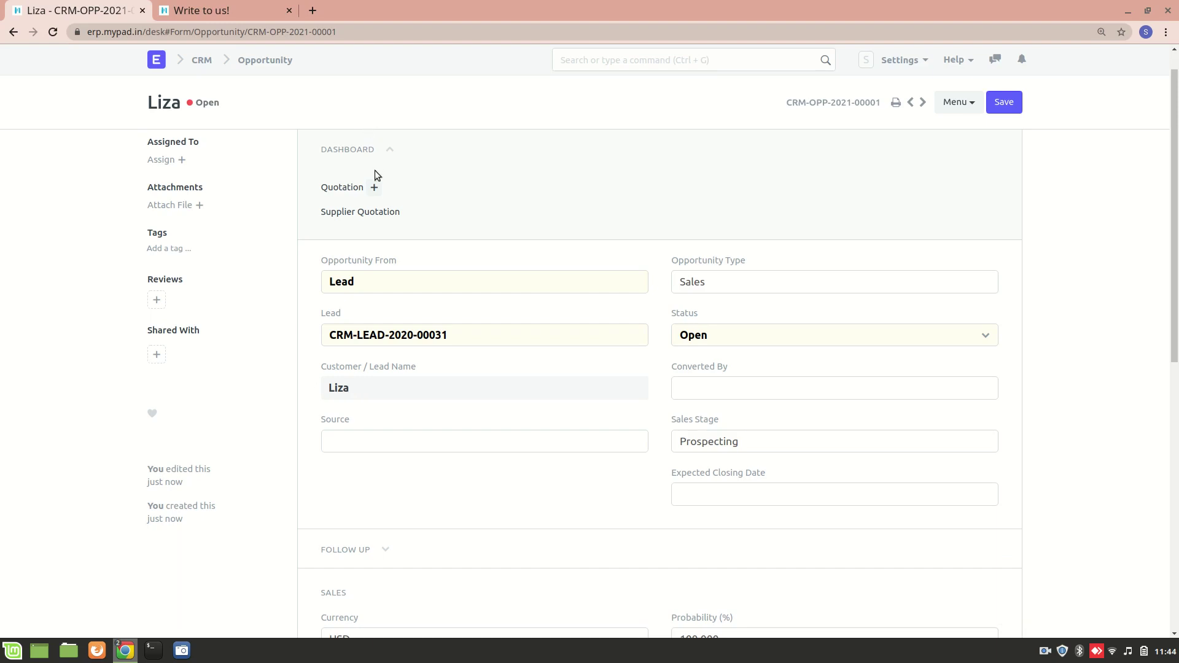
pyautogui.click(374, 193)
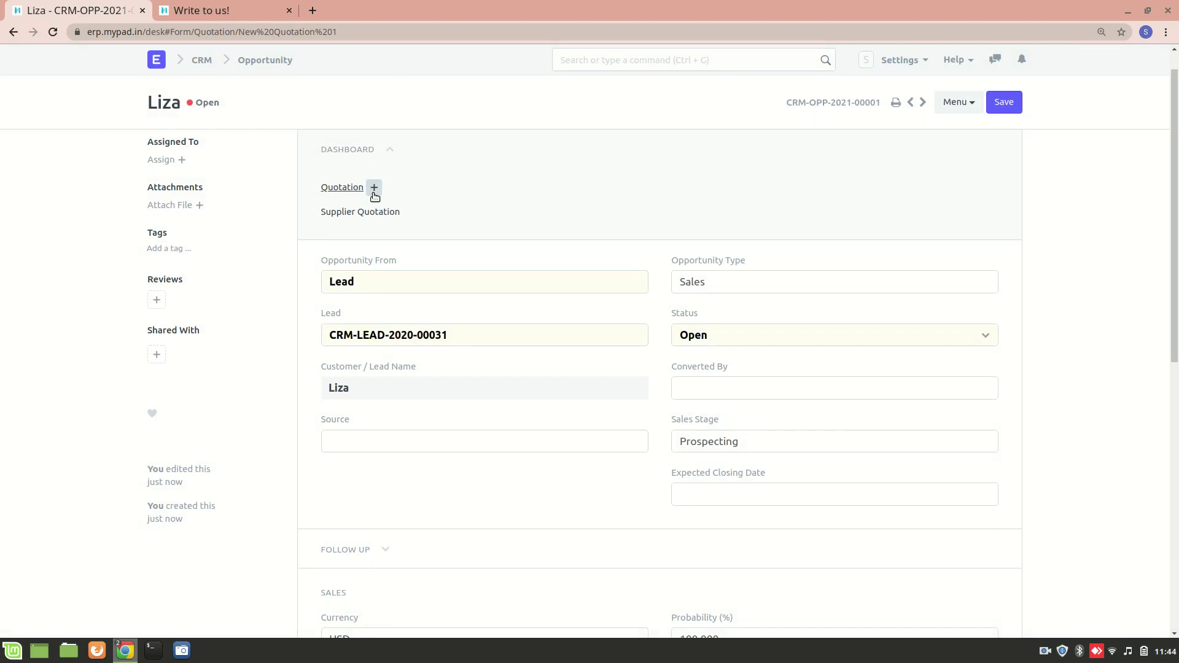
pyautogui.scroll(-6, 374, 336)
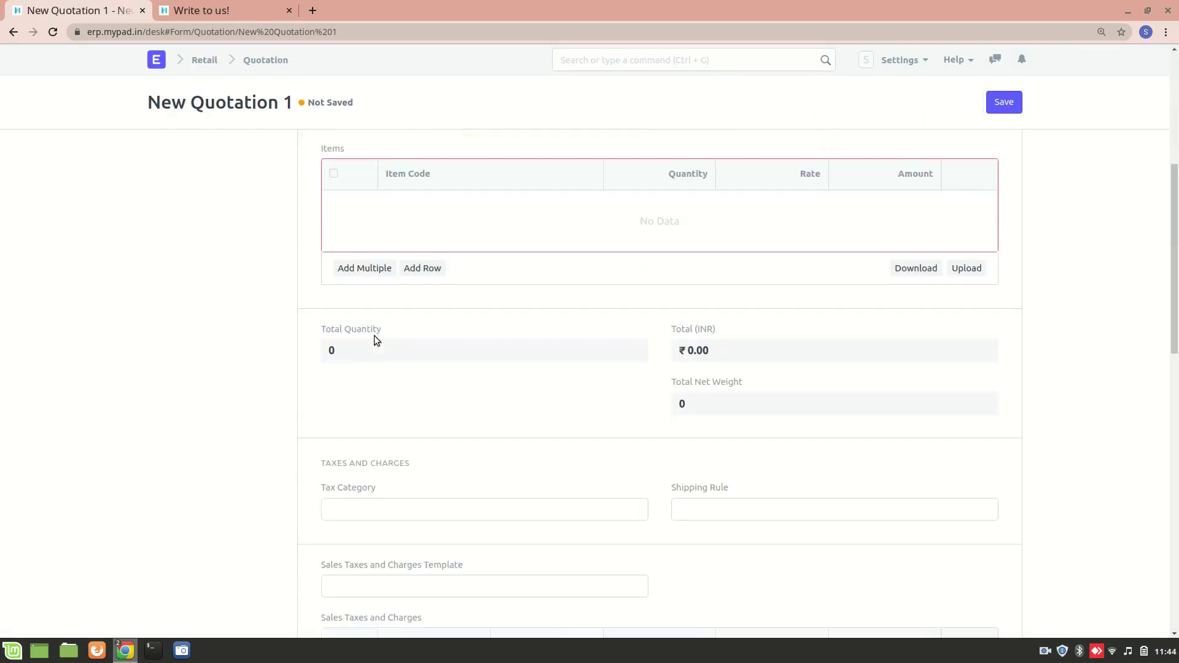
pyautogui.scroll(-6, 408, 353)
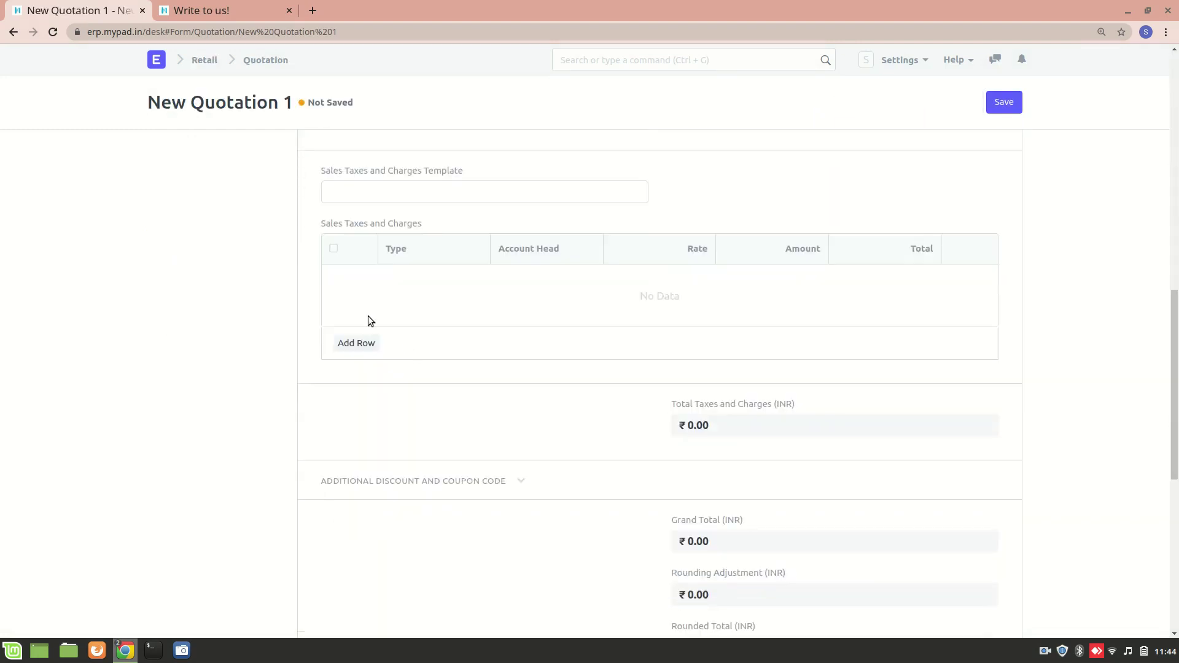
# Review the new quotation's taxes, items and header fields and the available sources for getting items.
pyautogui.scroll(6, 368, 319)
pyautogui.scroll(2, 367, 316)
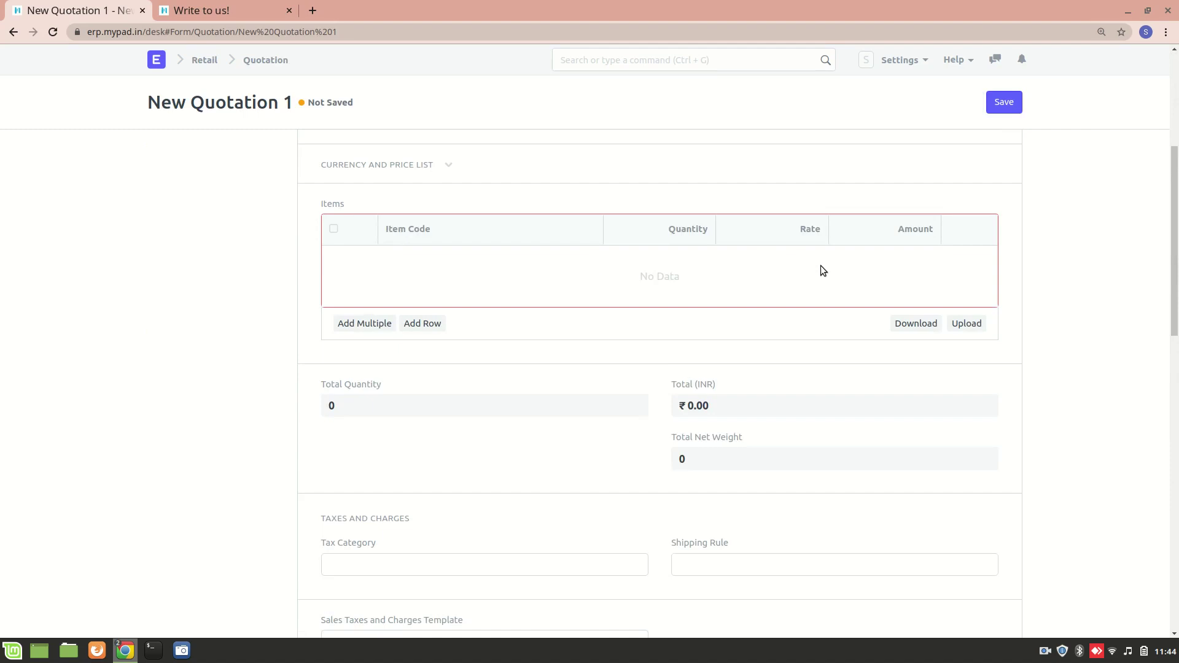
pyautogui.scroll(6, 796, 304)
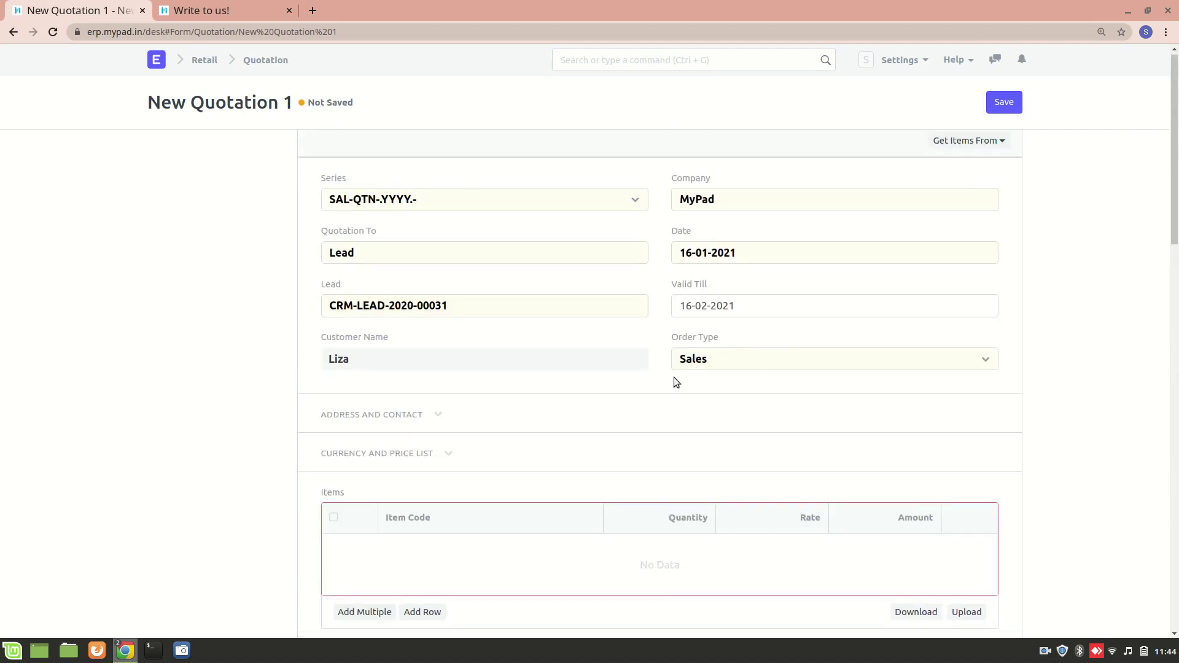
pyautogui.scroll(-5, 565, 396)
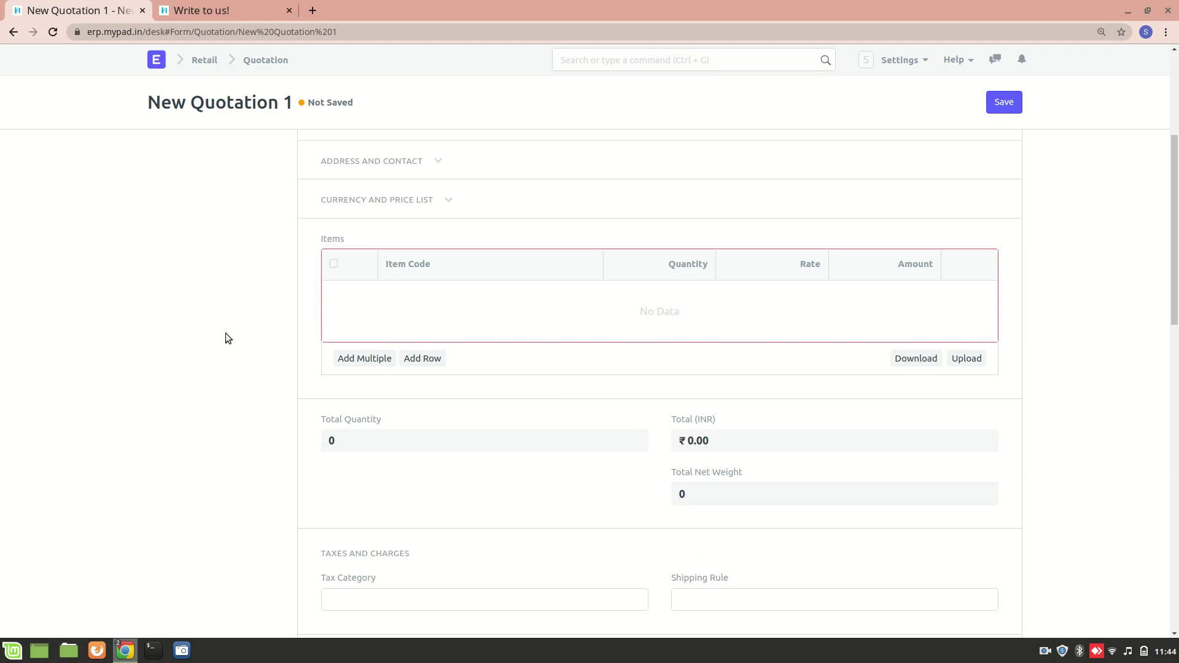
pyautogui.scroll(4, 279, 371)
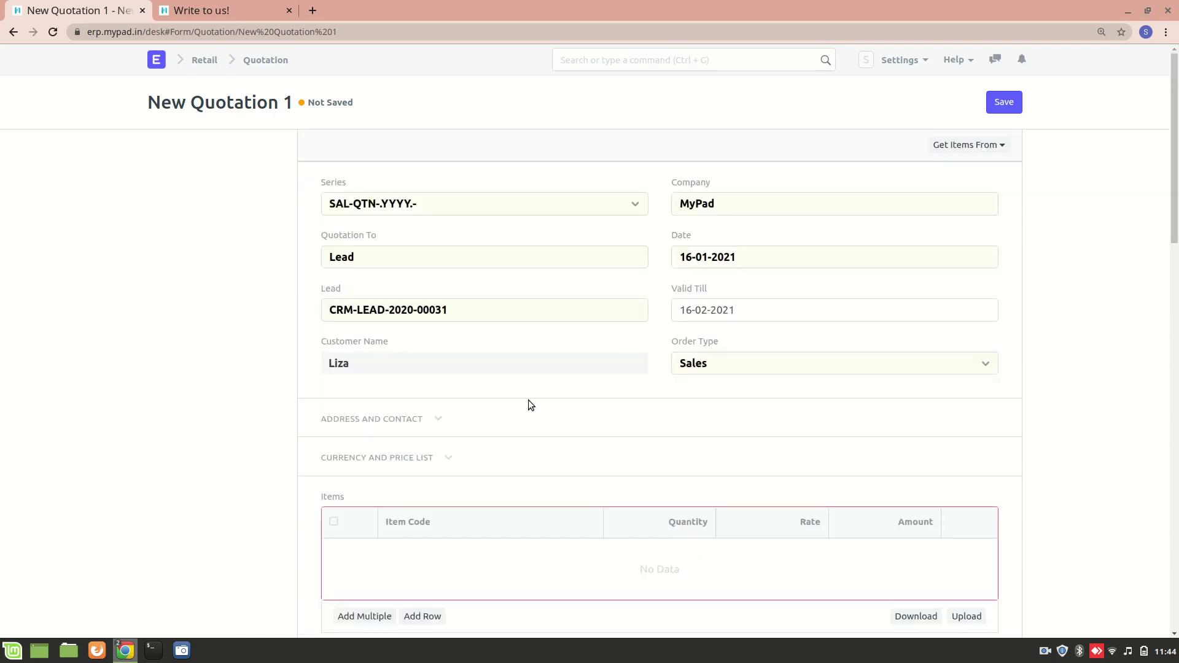
pyautogui.click(993, 146)
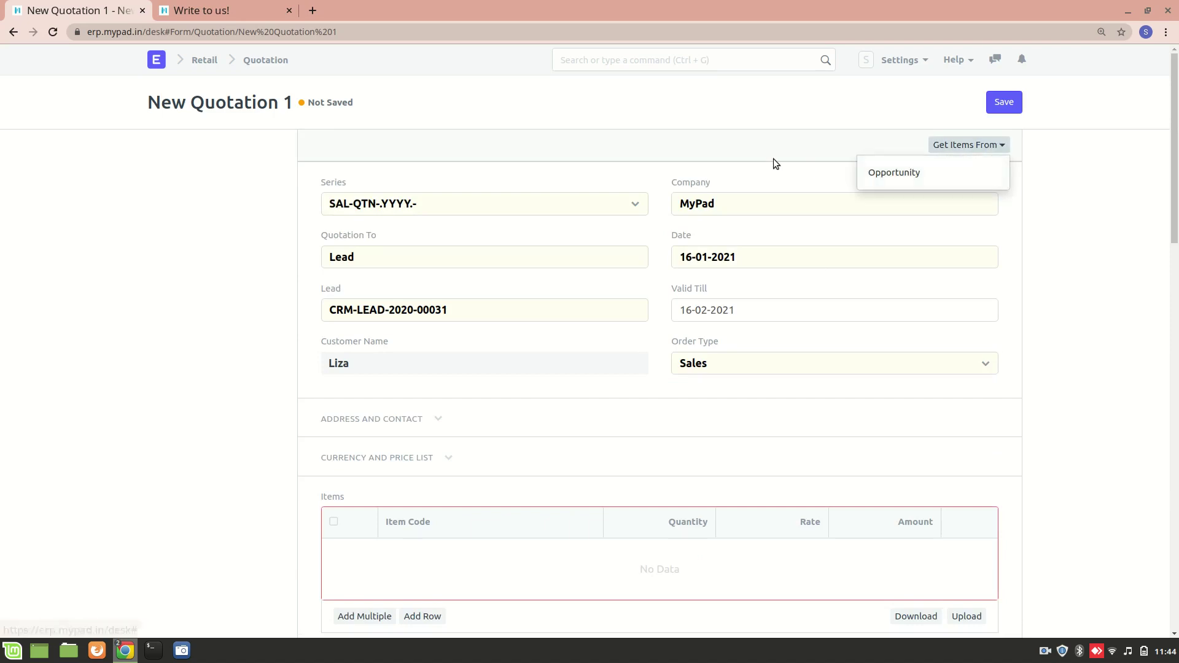
pyautogui.moveTo(772, 158); pyautogui.dragTo(374, 460)
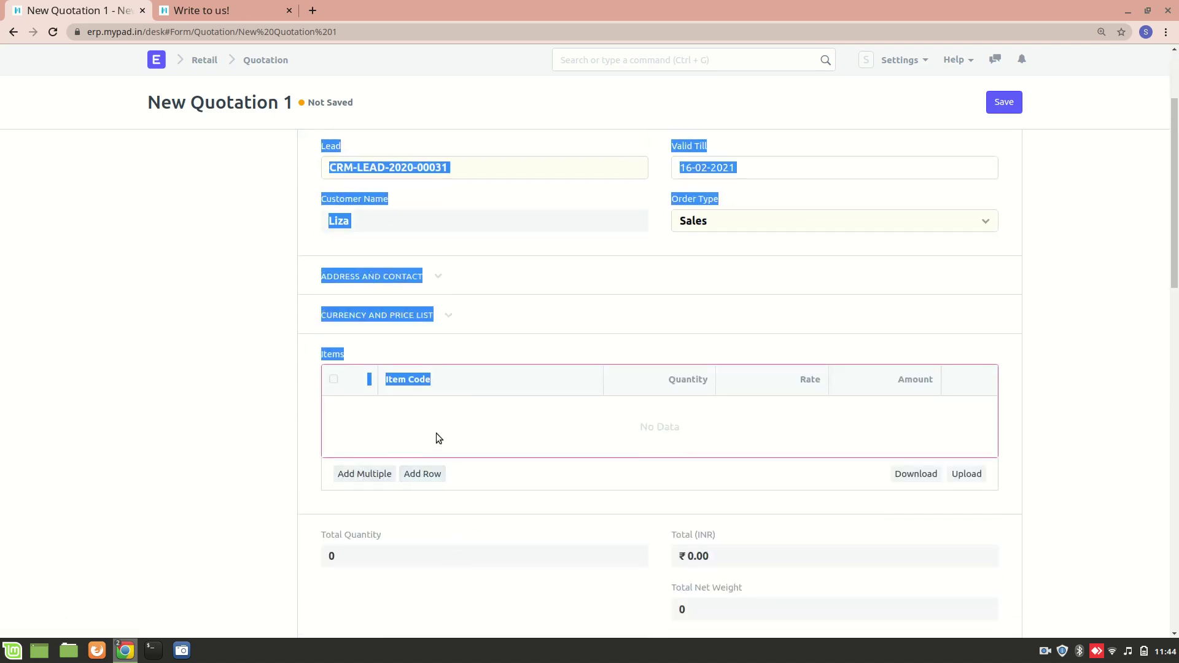
# Add a row to the quotation's items table with the item 3D character Pack-RED and a quantity of 1.
pyautogui.moveTo(436, 434); pyautogui.dragTo(429, 472)
pyautogui.click(428, 472)
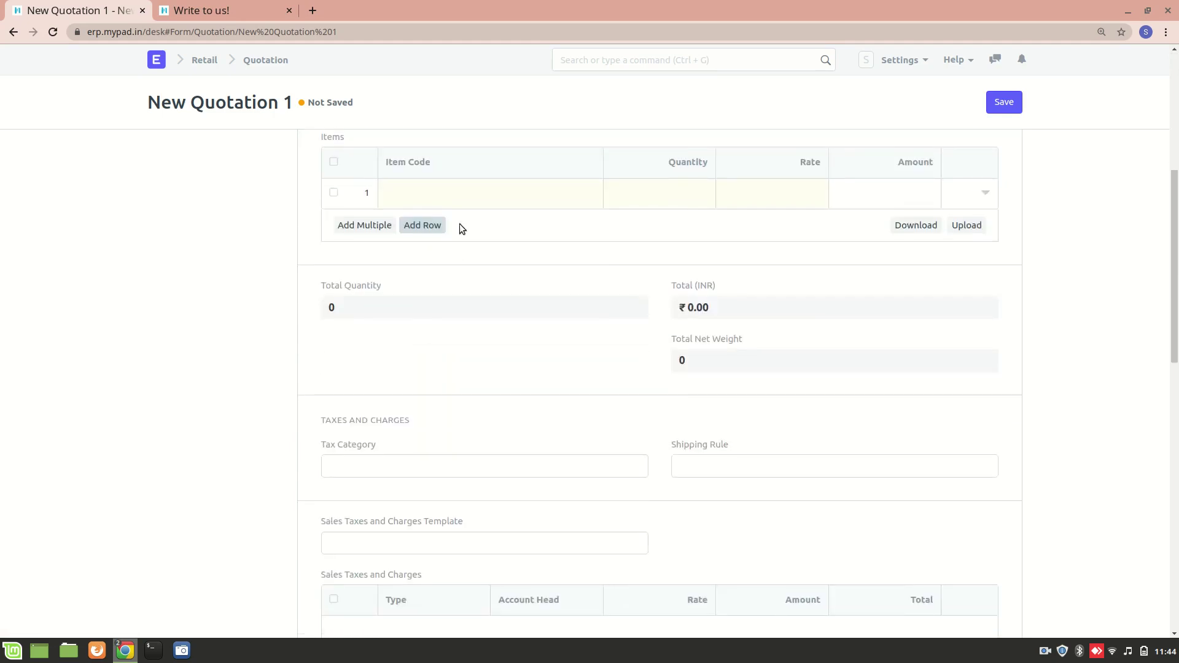
pyautogui.click(412, 197)
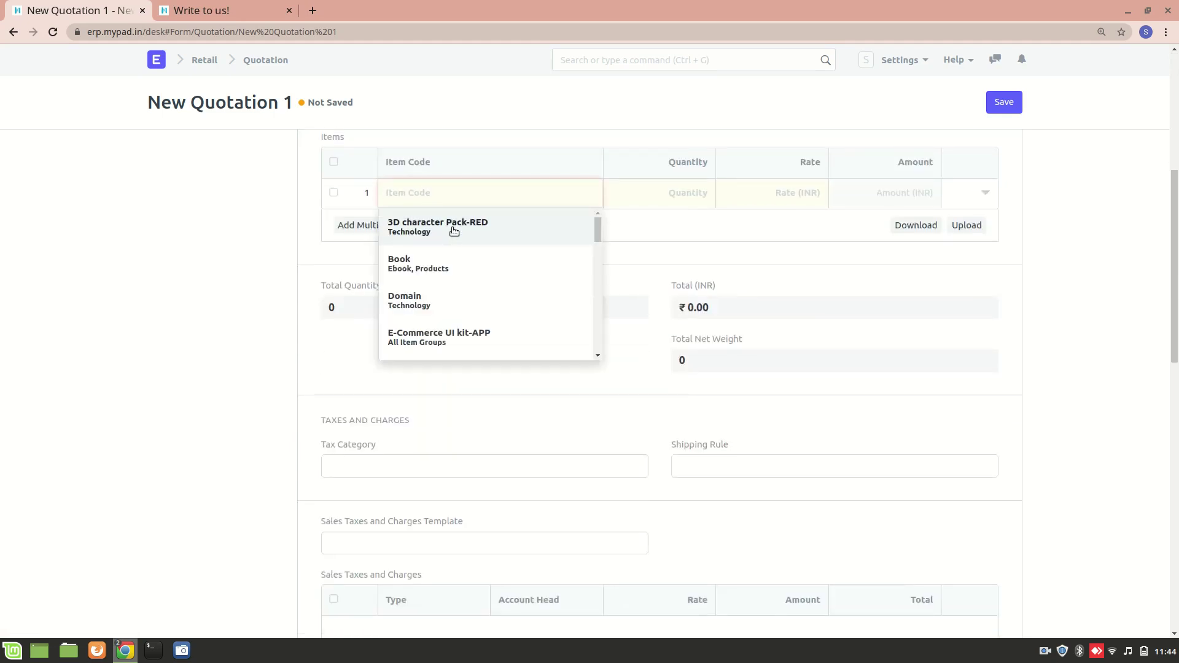
pyautogui.click(454, 230)
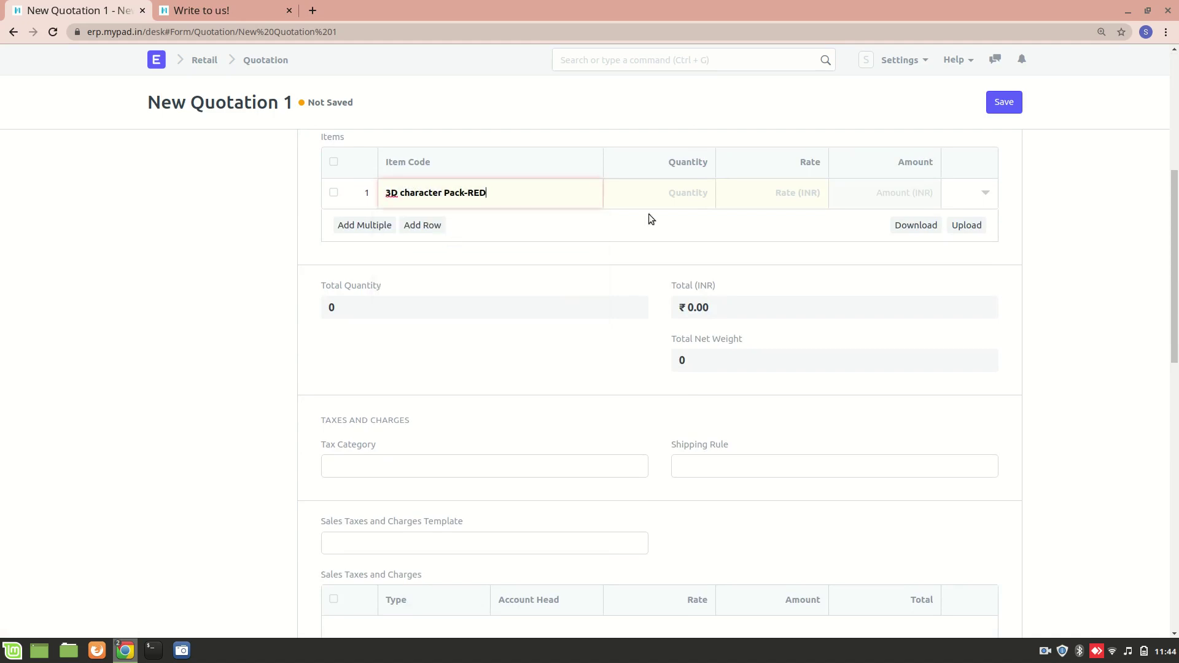
pyautogui.click(704, 205)
pyautogui.write('1')
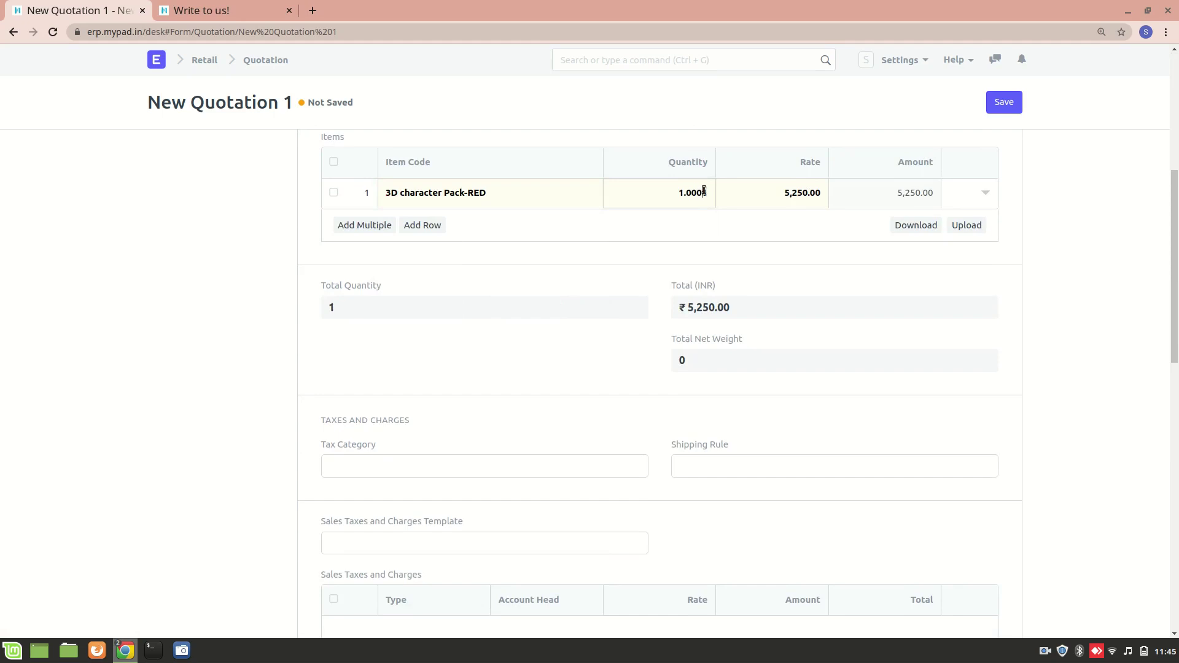
pyautogui.press('BackSpace')
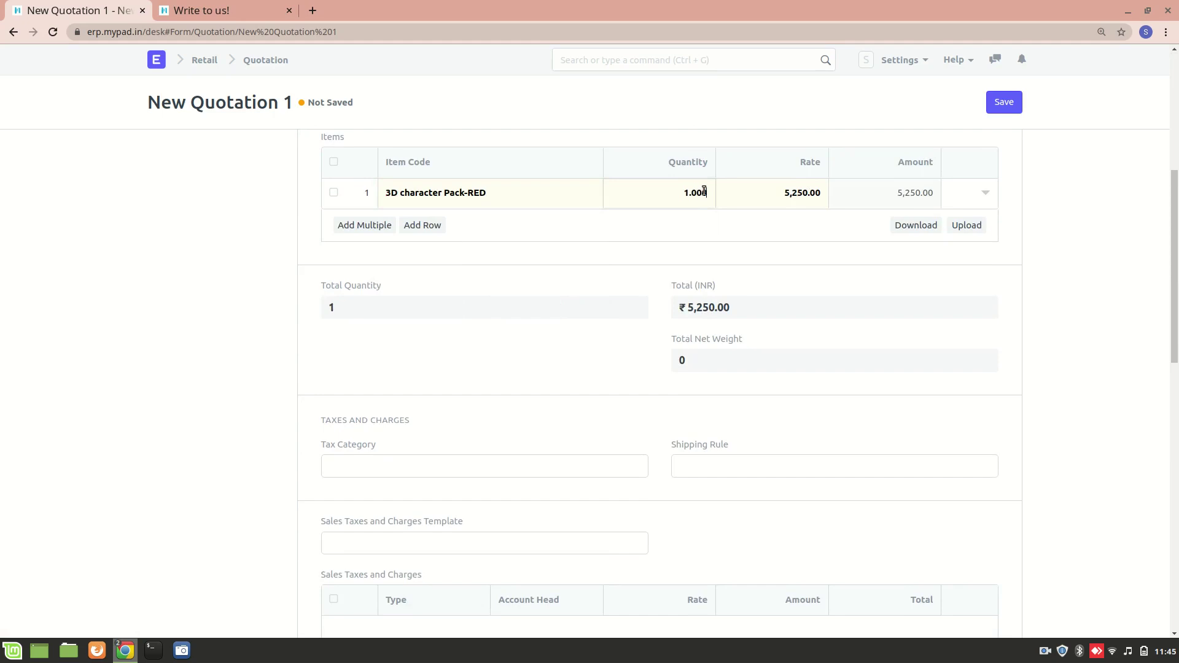
# Save the quotation and submit it permanently.
pyautogui.click(1001, 114)
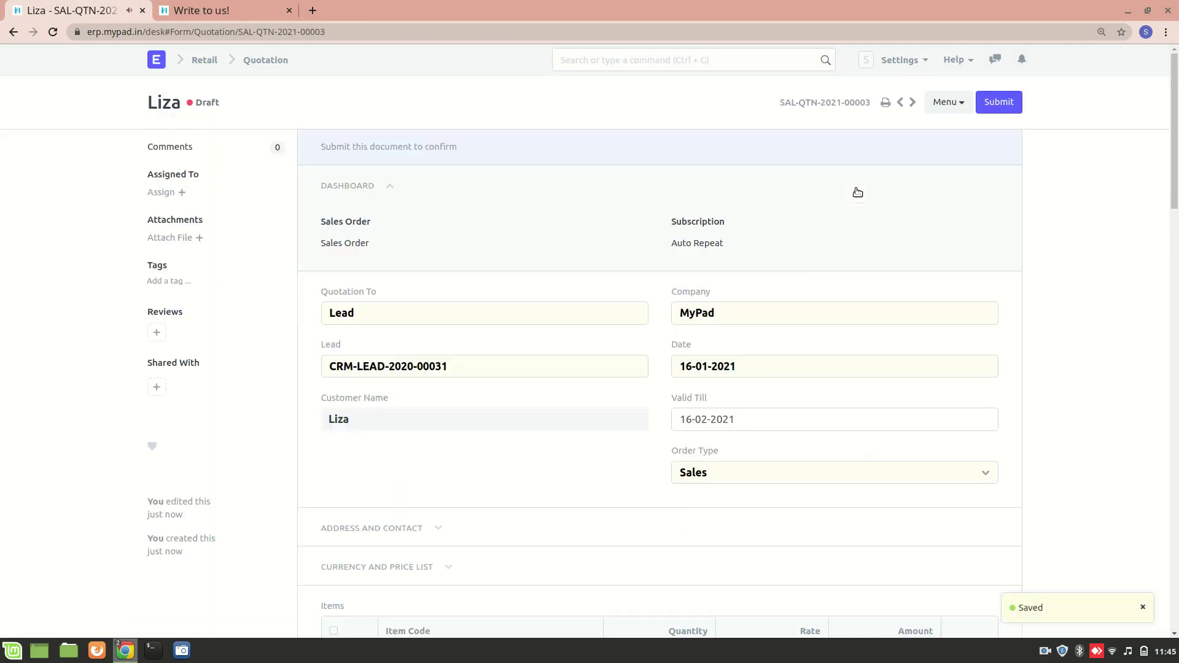
pyautogui.click(999, 101)
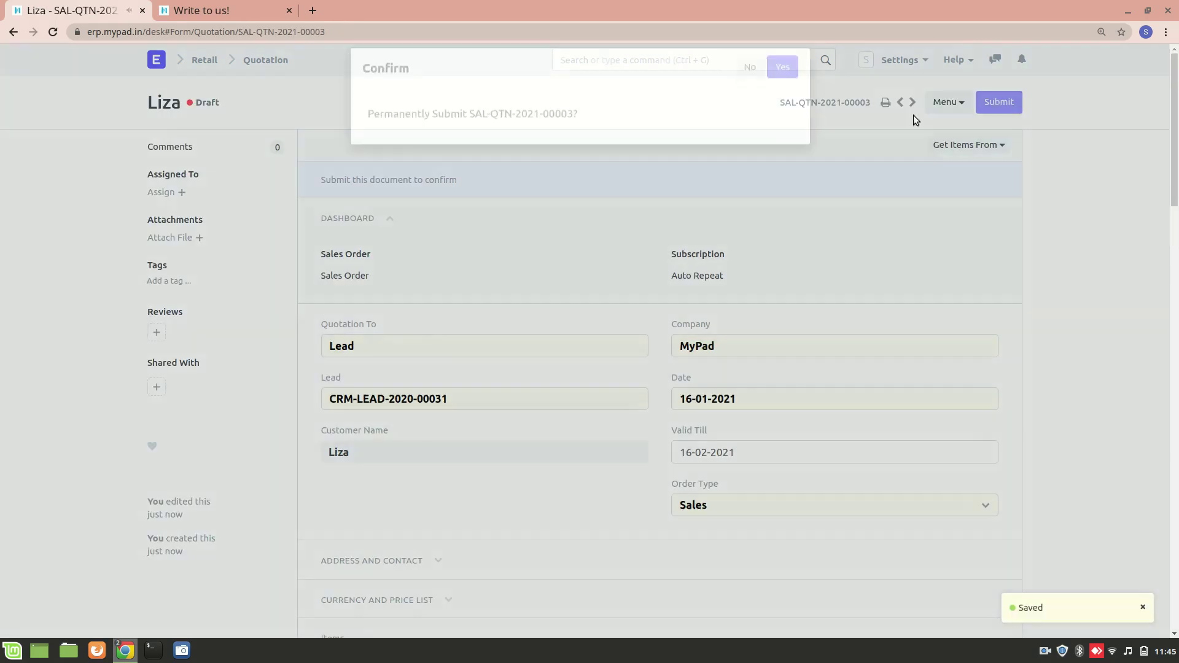
pyautogui.click(778, 83)
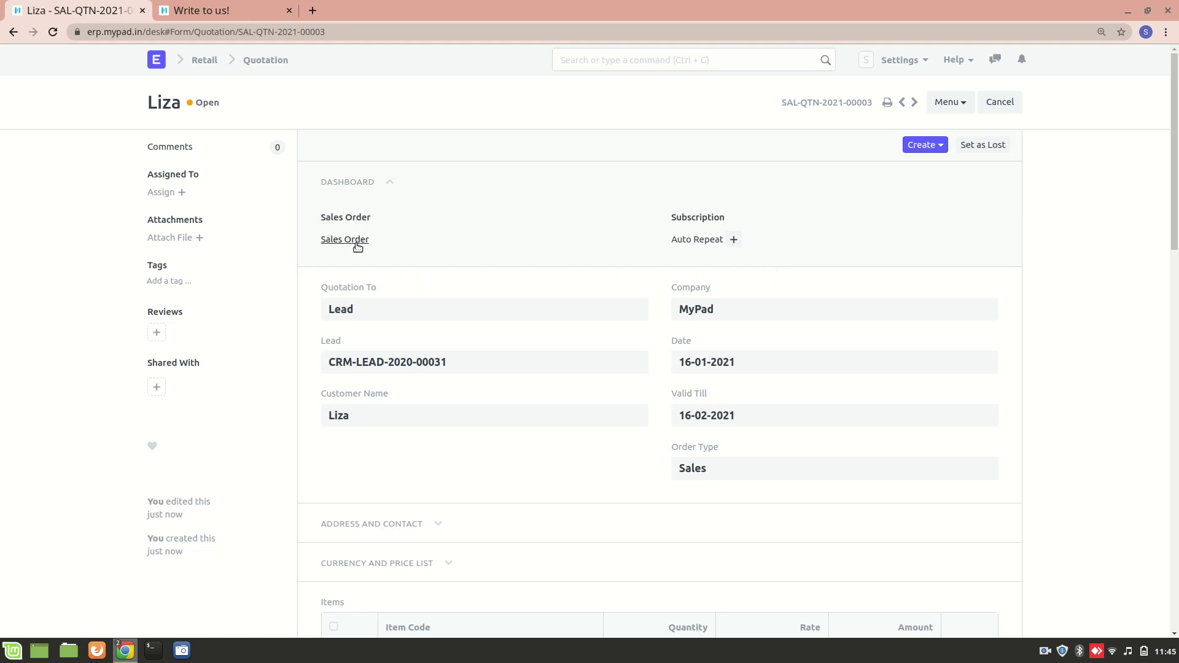
# View the product list in the website's shop, and return to the submitted quotation.
pyautogui.hotkey('ctrl', 'Tab')
pyautogui.click(675, 75)
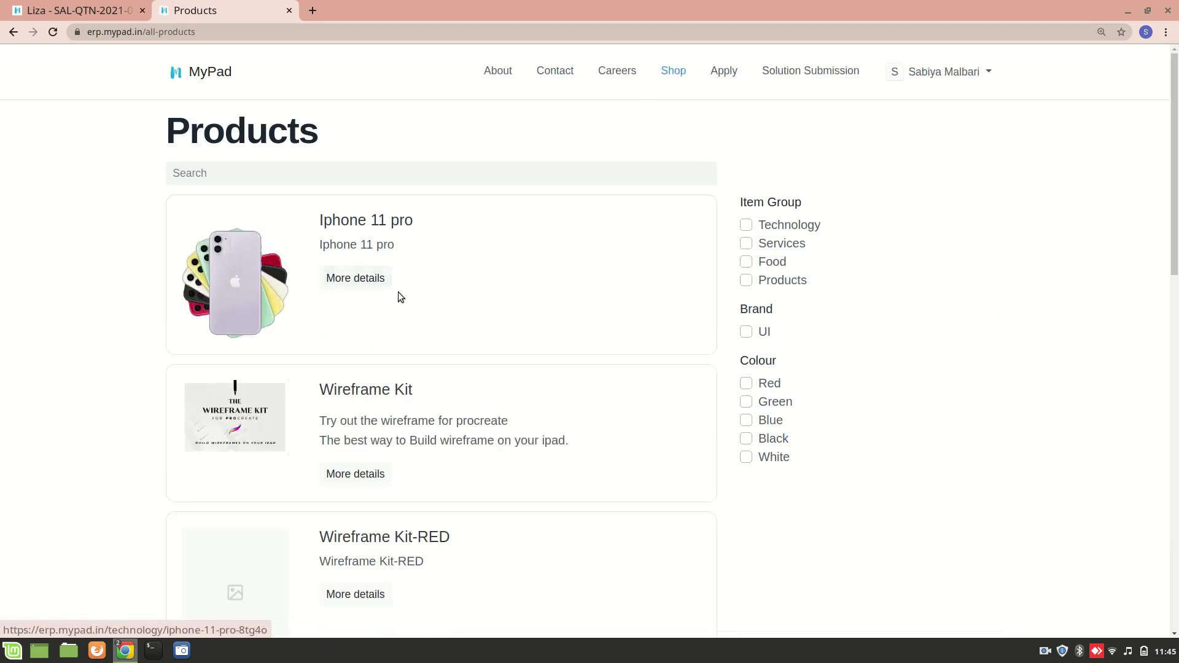
pyautogui.click(87, 5)
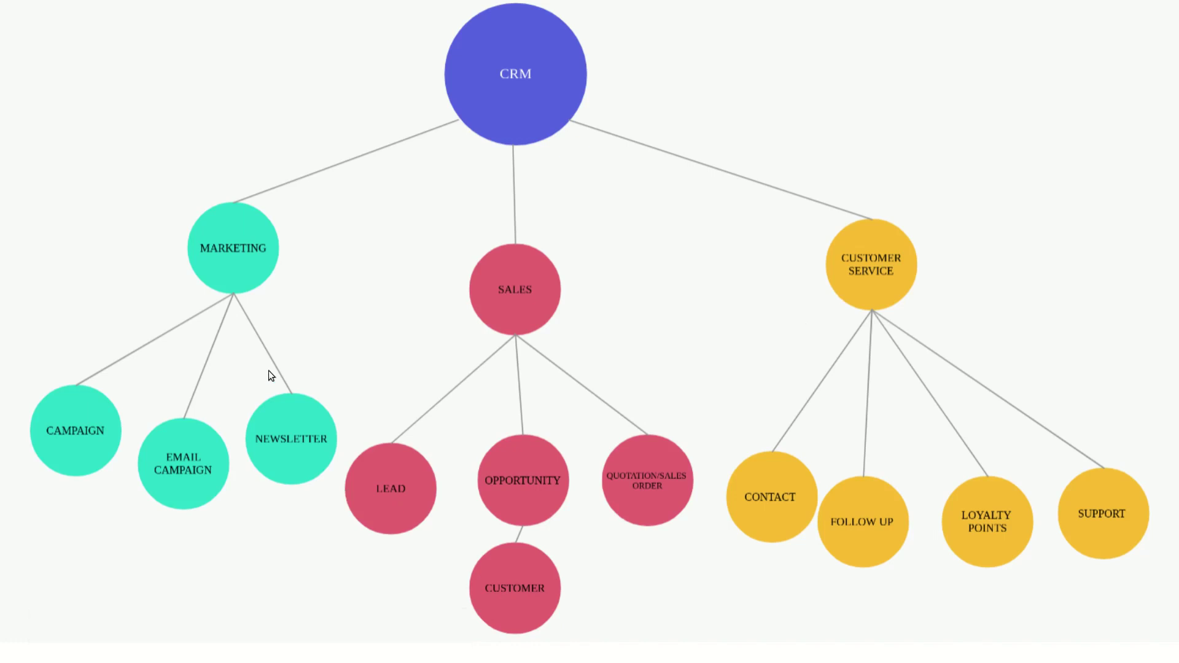
pyautogui.hotkey('alt', 'Tab')
pyautogui.hotkey('alt', 'Tab')
pyautogui.press('Right')
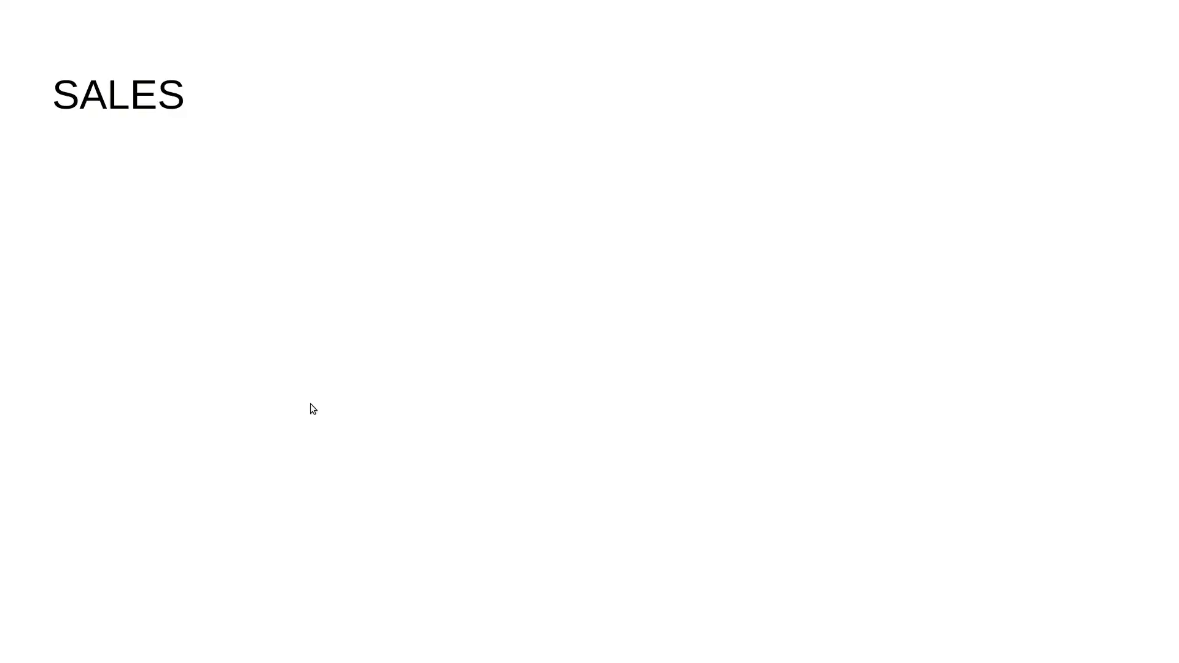
pyautogui.press('Right')
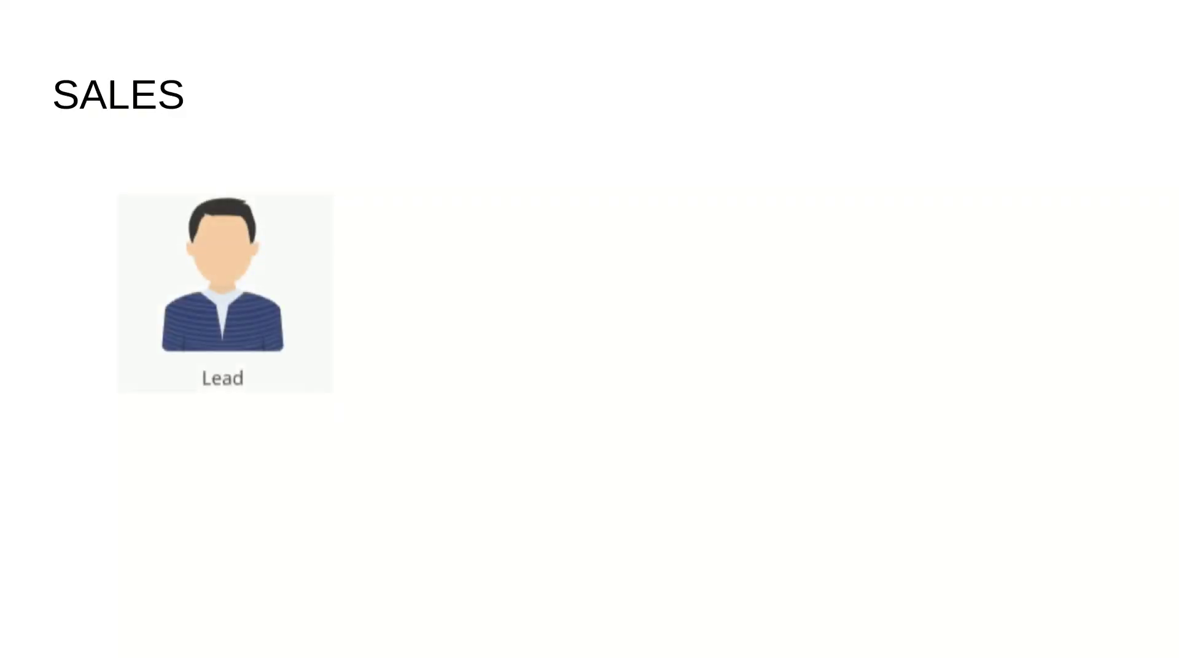
pyautogui.press('Right')
pyautogui.press('Right')
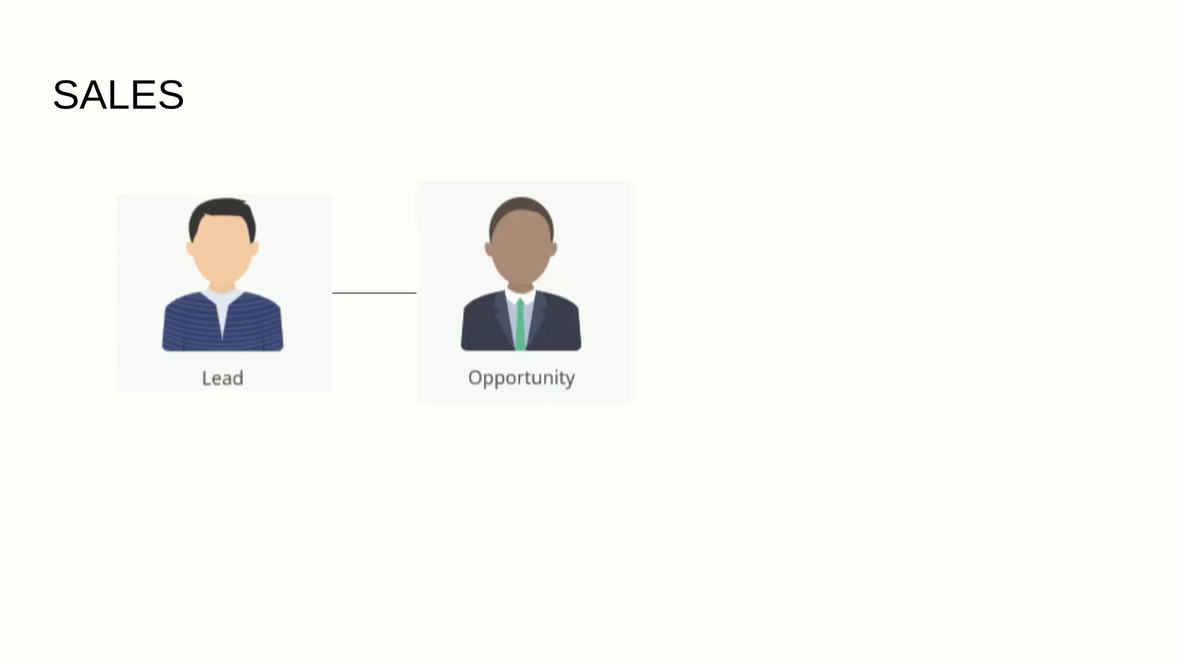
pyautogui.press('Right')
pyautogui.press('Right')
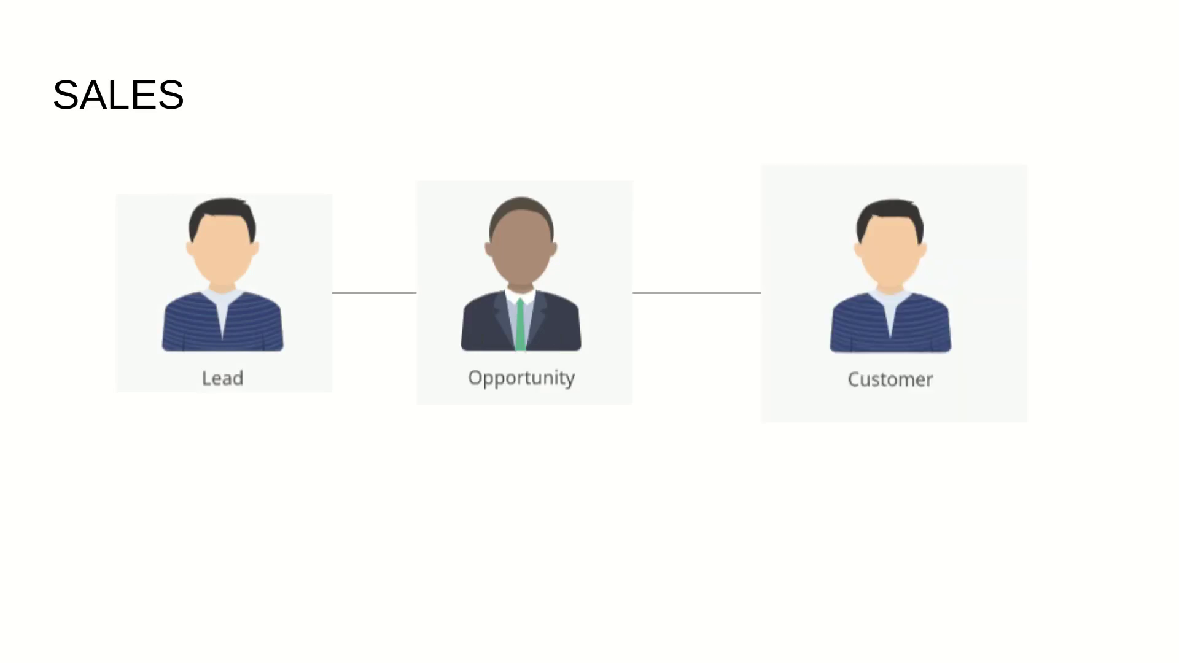
pyautogui.press('Right')
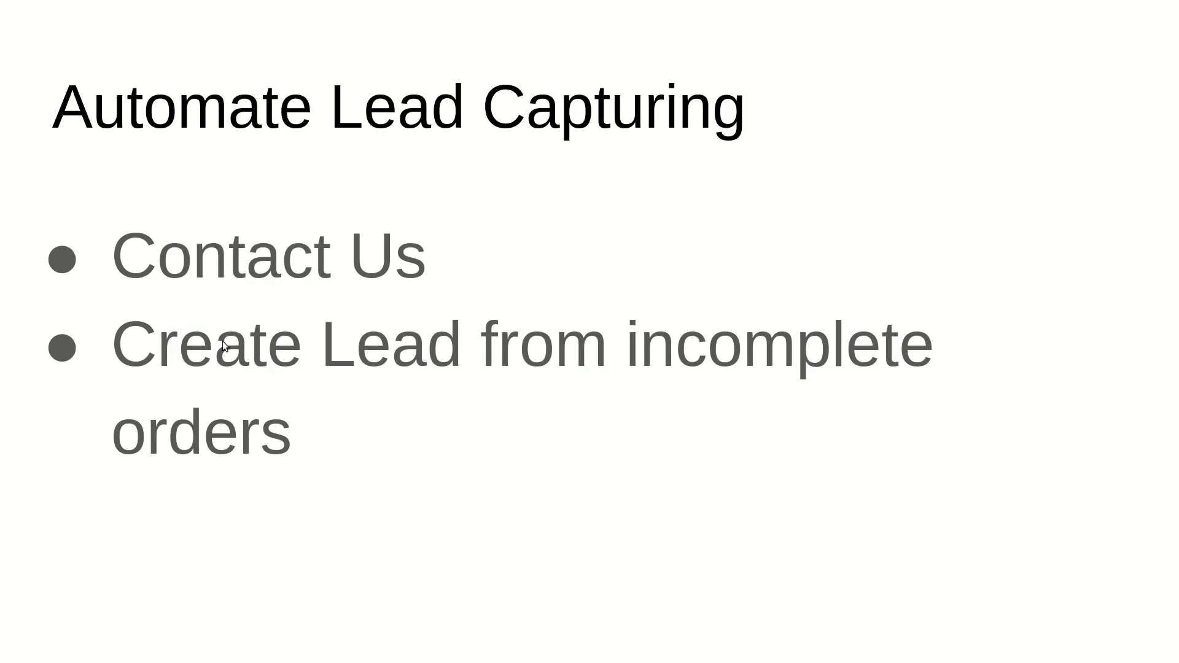
# Switch from the slides to the browser and view the contact form on the company website.
pyautogui.hotkey('alt', 'Tab')
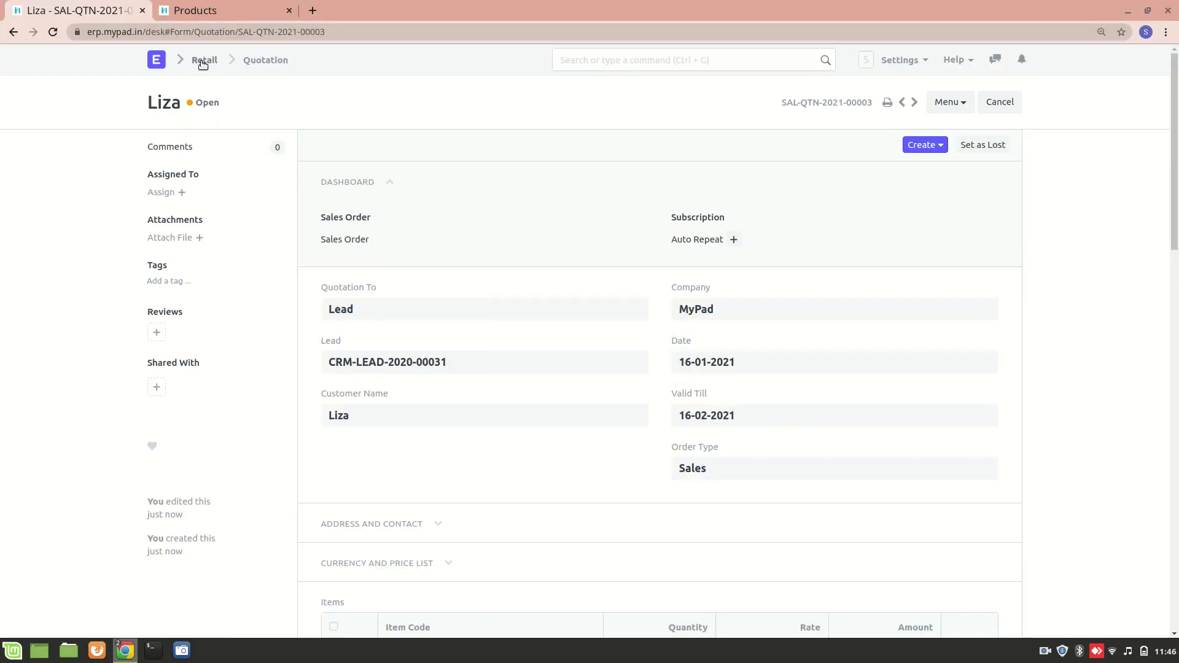
pyautogui.click(209, 10)
pyautogui.click(560, 72)
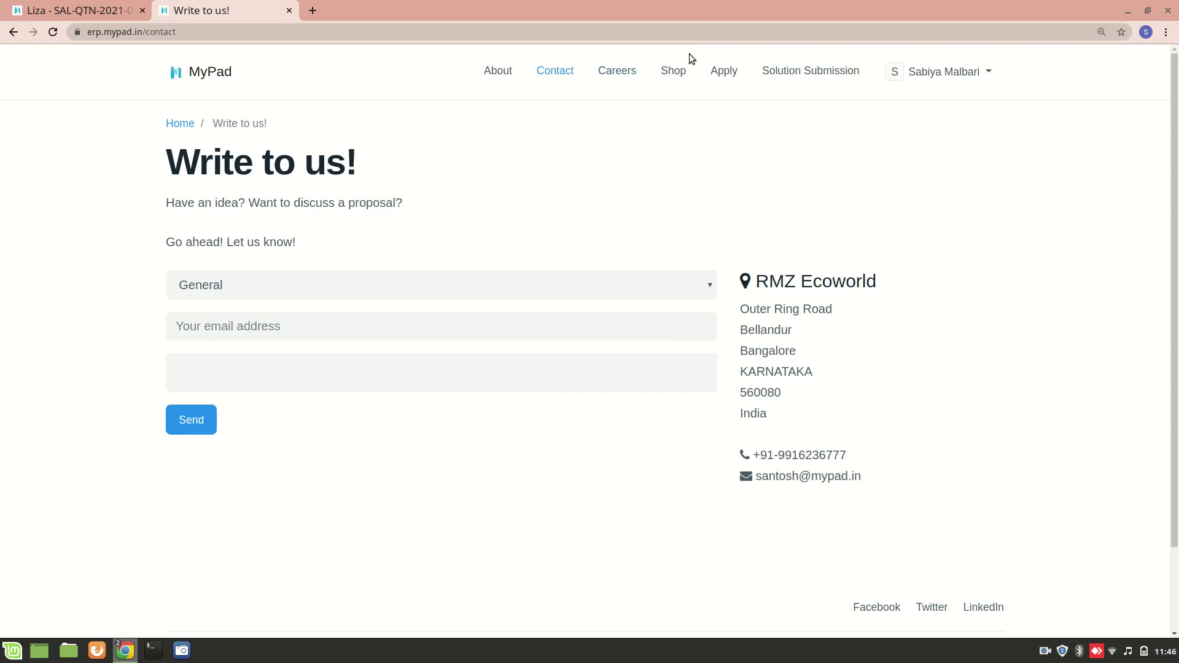
# Open the Wireframe Kit product from the shop, configure it with the colour Red and add that variant to the cart.
pyautogui.click(674, 73)
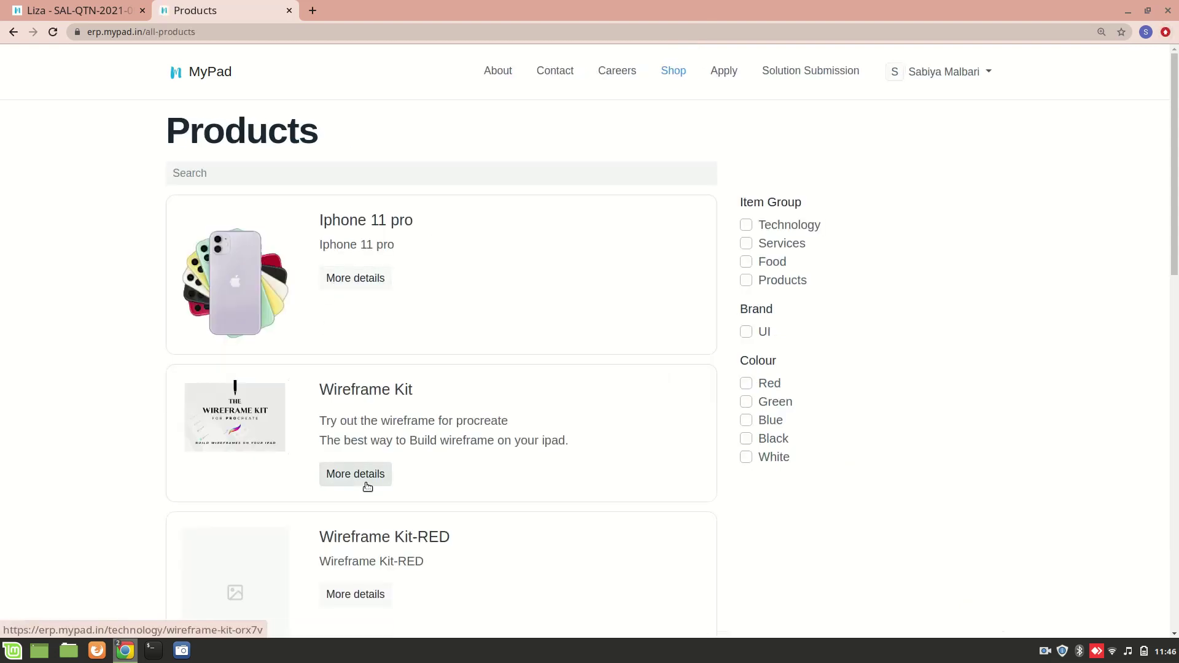
pyautogui.click(365, 482)
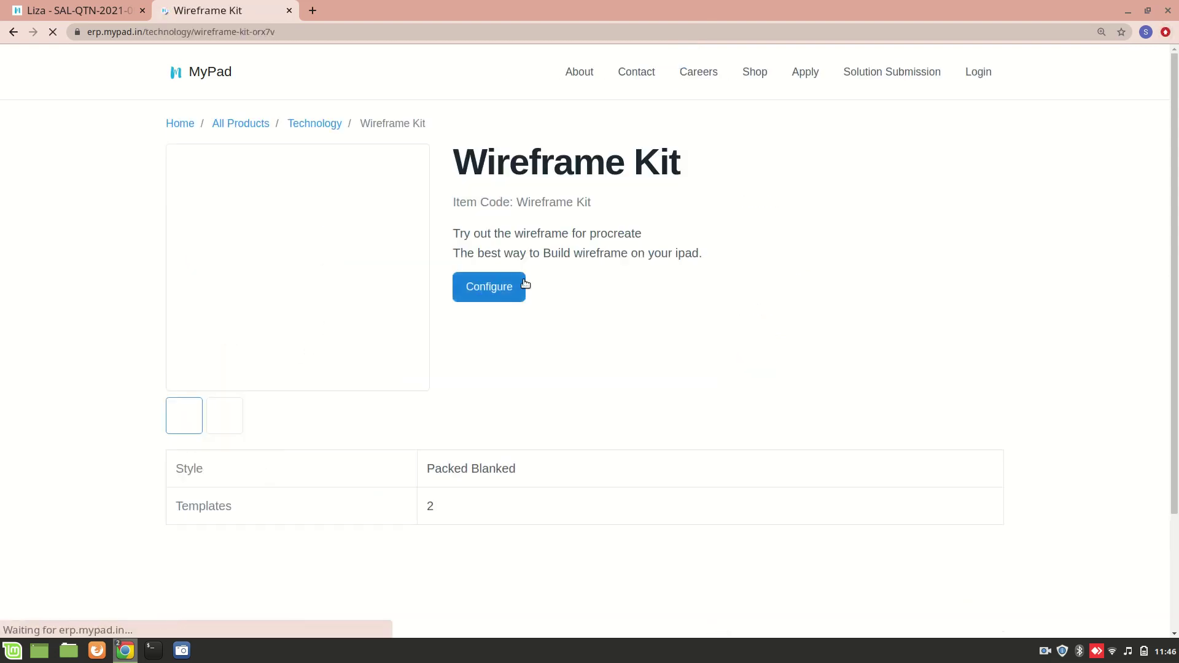
pyautogui.click(496, 282)
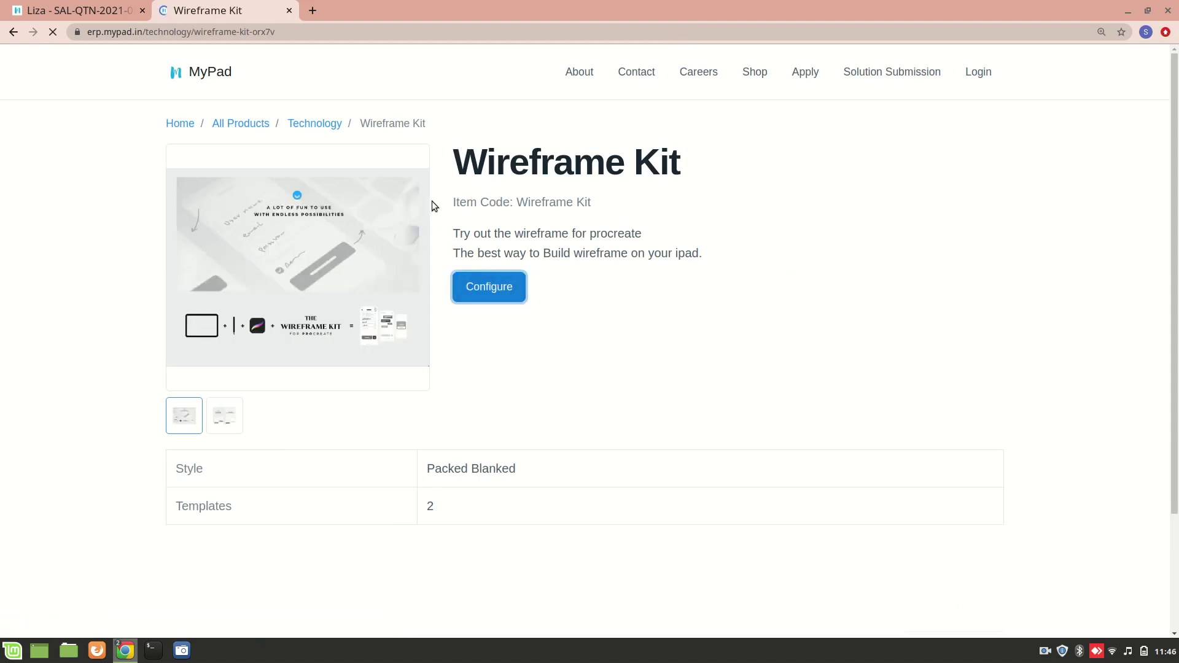
pyautogui.click(496, 290)
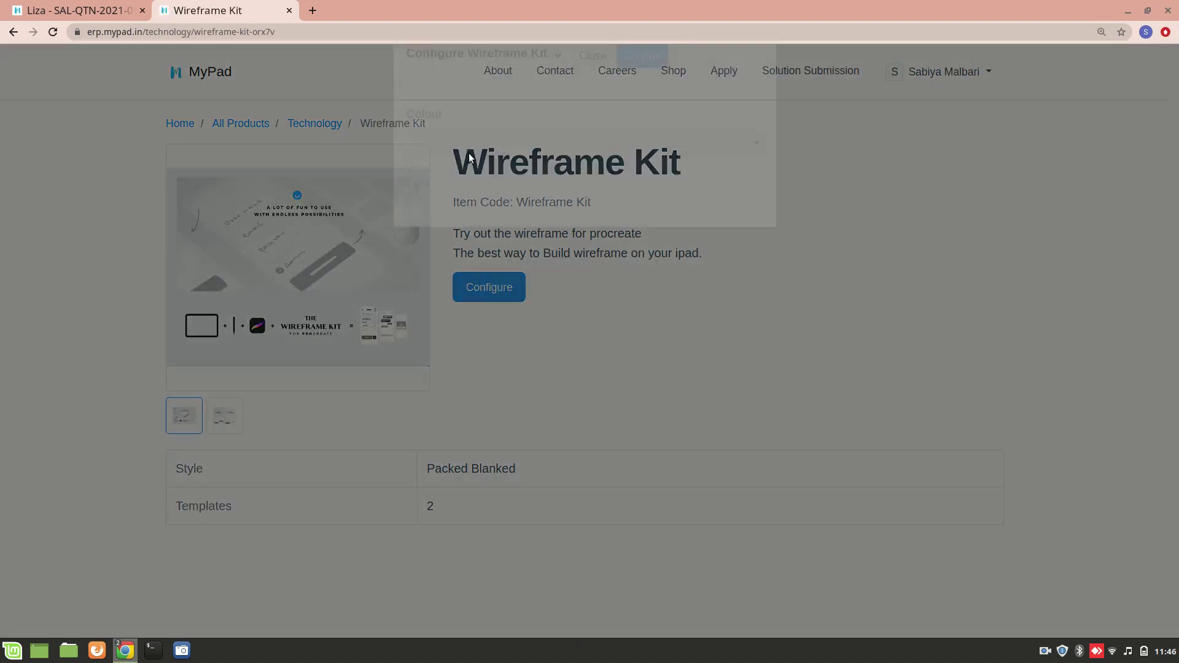
pyautogui.click(577, 175)
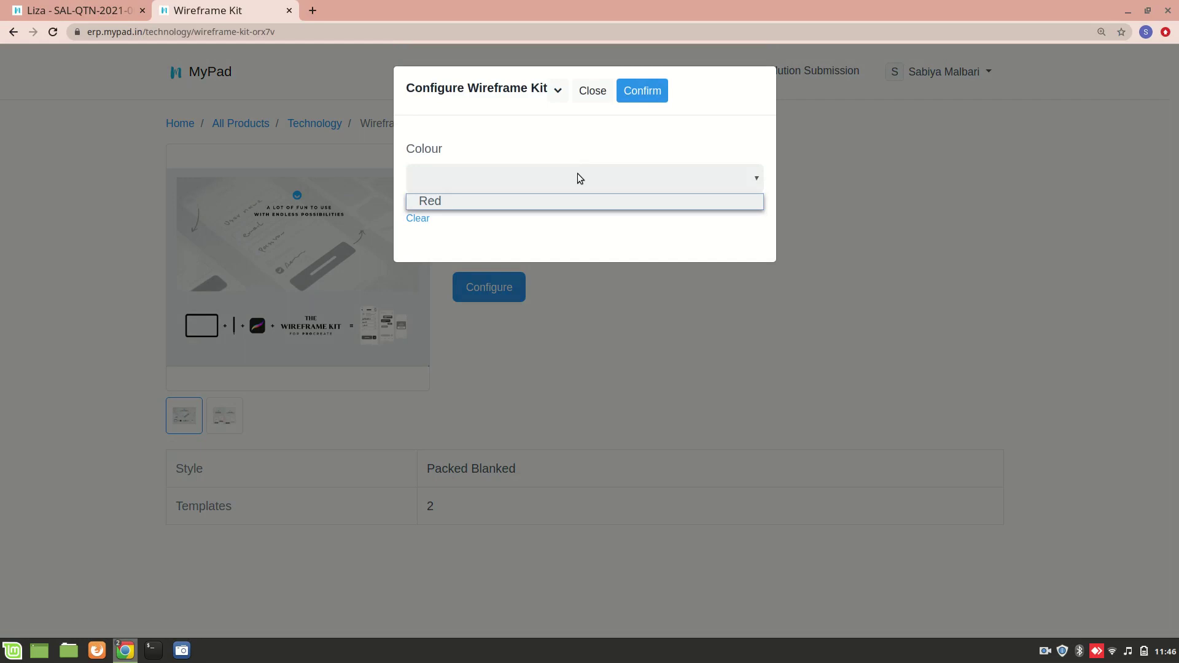
pyautogui.click(515, 201)
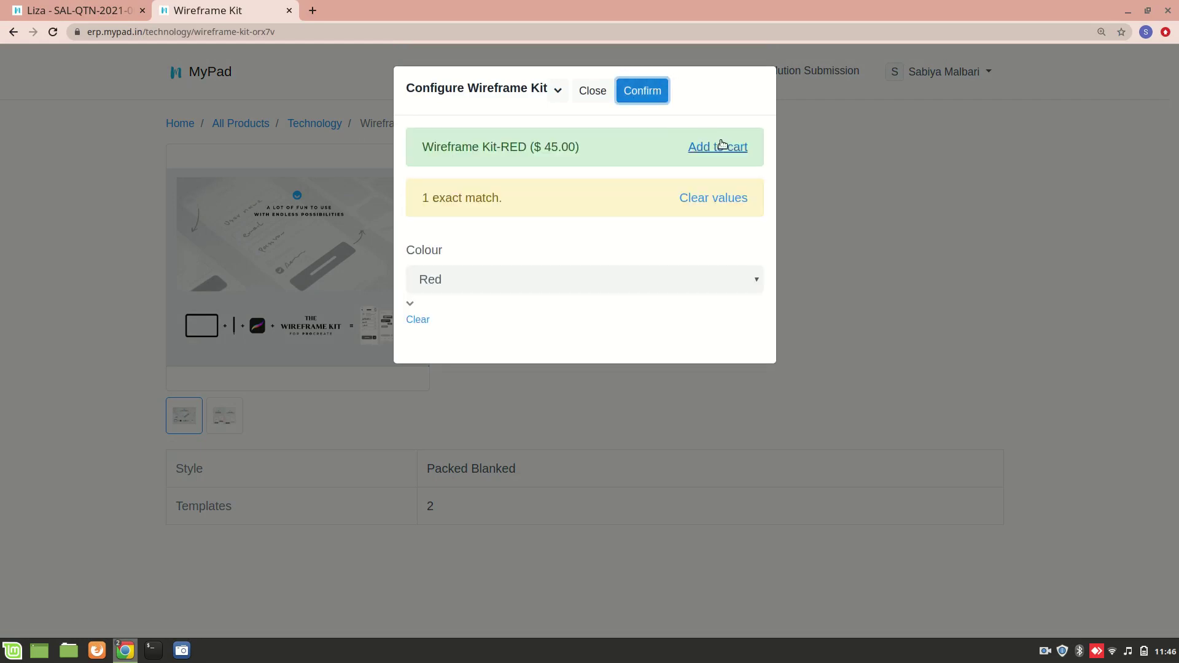
pyautogui.click(721, 144)
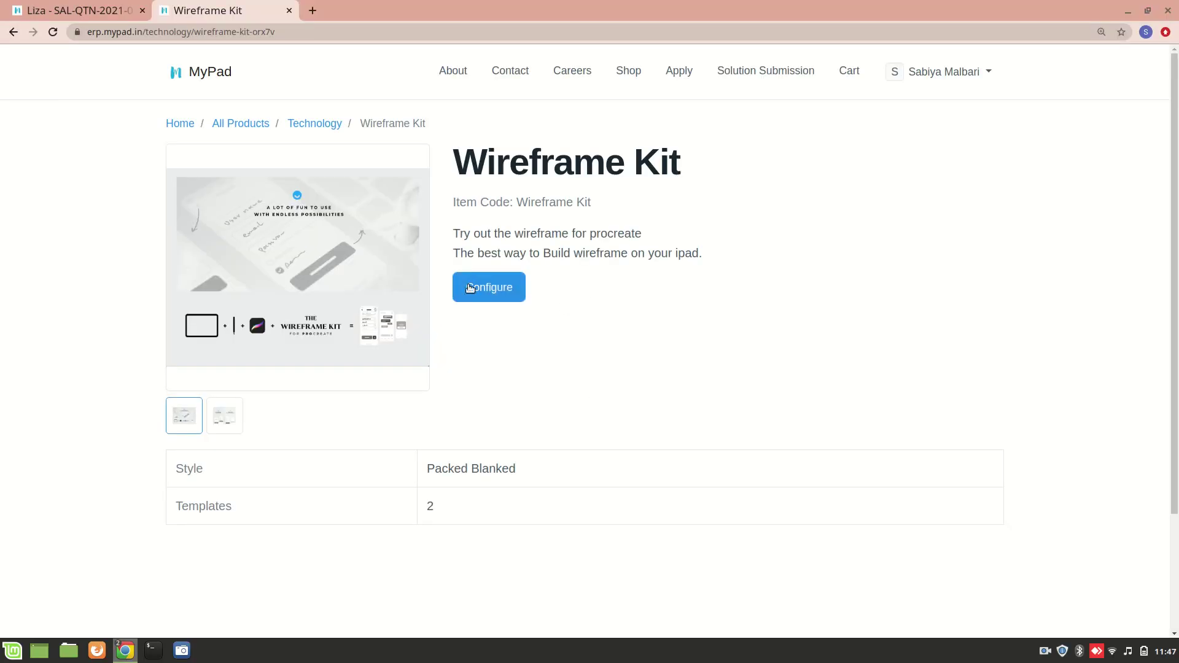
pyautogui.click(92, 5)
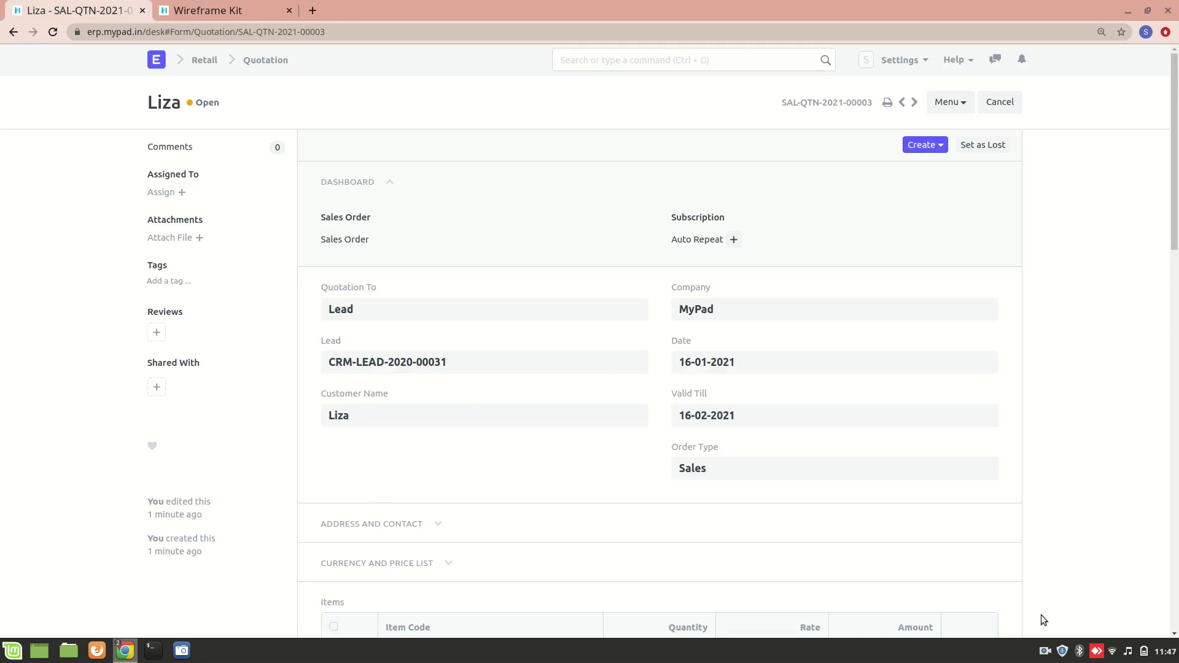
pyautogui.click(1044, 652)
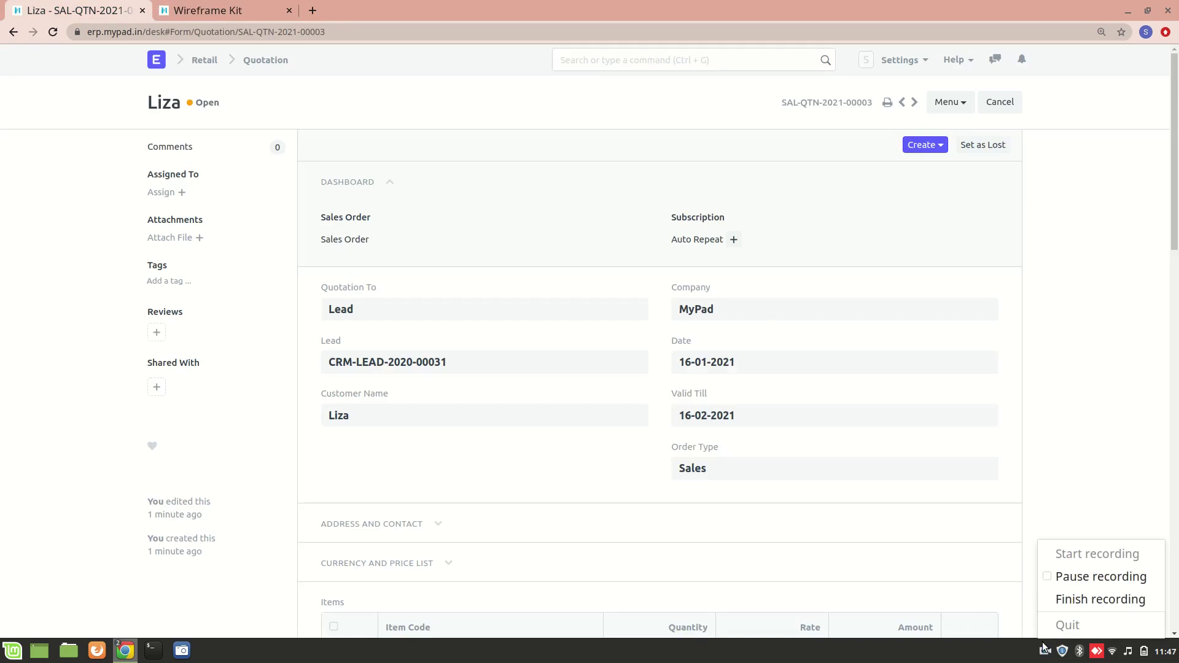
pyautogui.click(1050, 577)
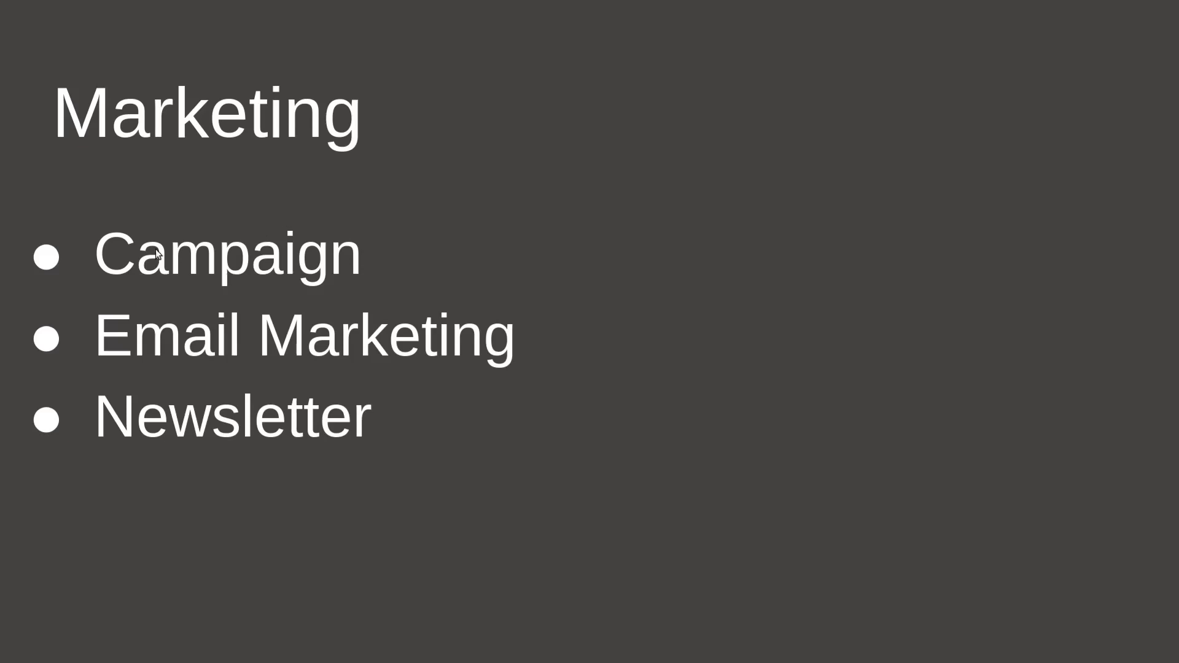
# Switch from the slides to the browser and open the Campaign list from the CRM workspace.
pyautogui.hotkey('alt', 'Tab')
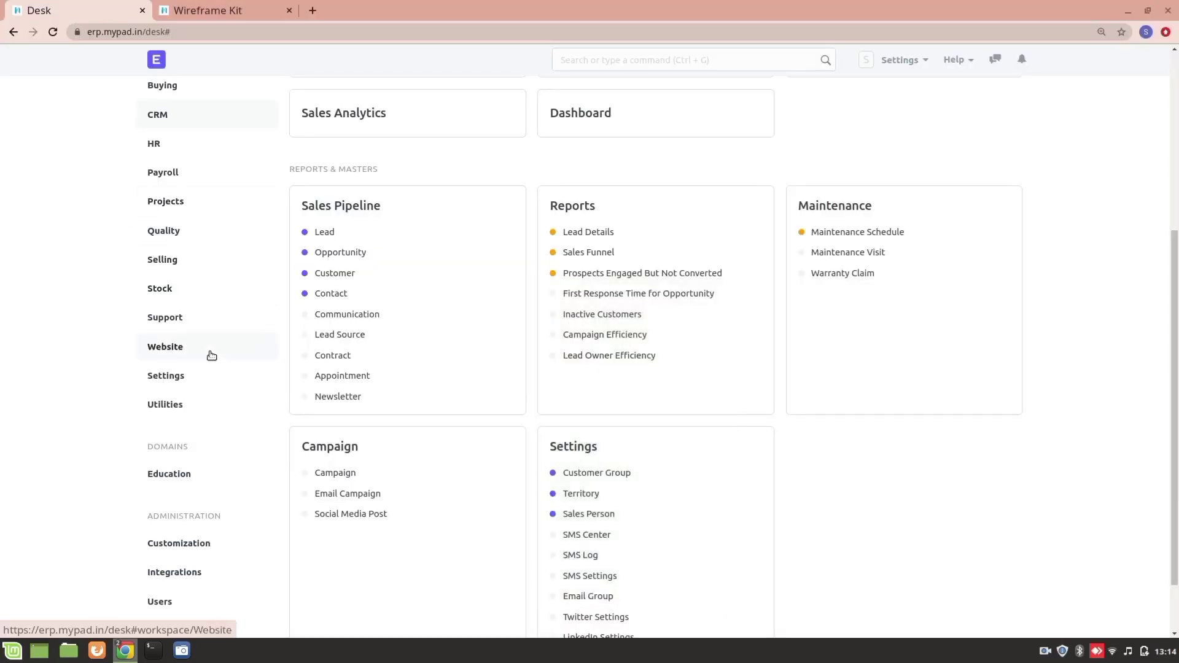
pyautogui.click(345, 476)
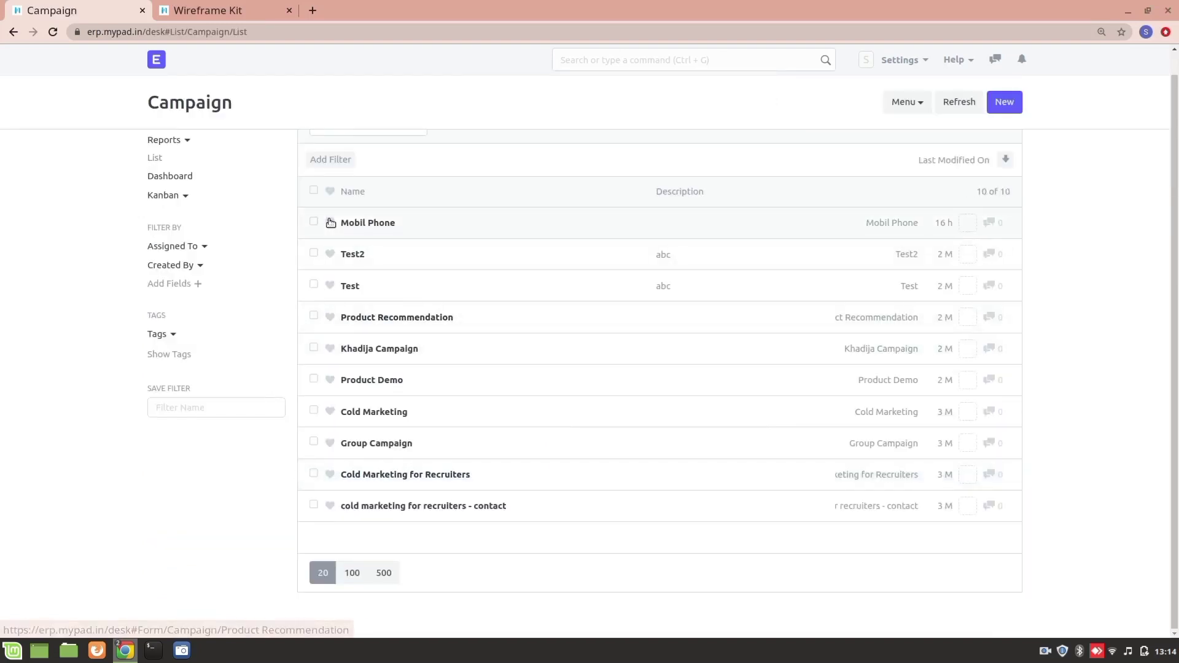
# Open the Mobil Phone campaign from the list and review its dashboard, campaign schedule and description.
pyautogui.scroll(1, 344, 230)
pyautogui.click(381, 247)
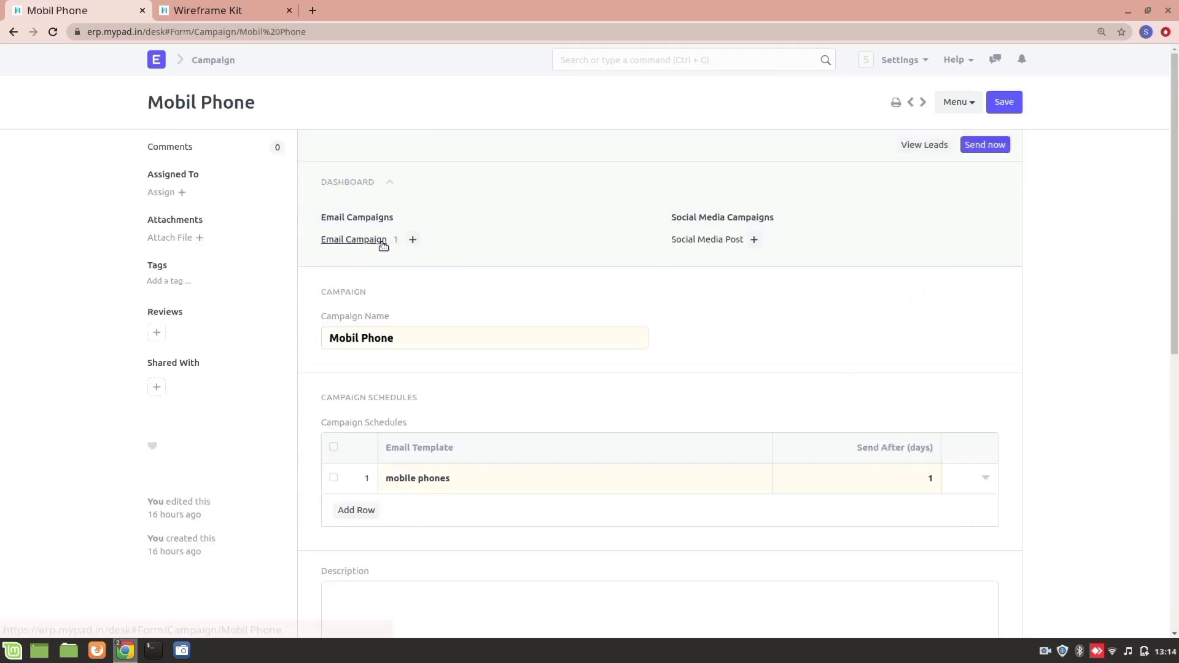
pyautogui.scroll(-1, 372, 509)
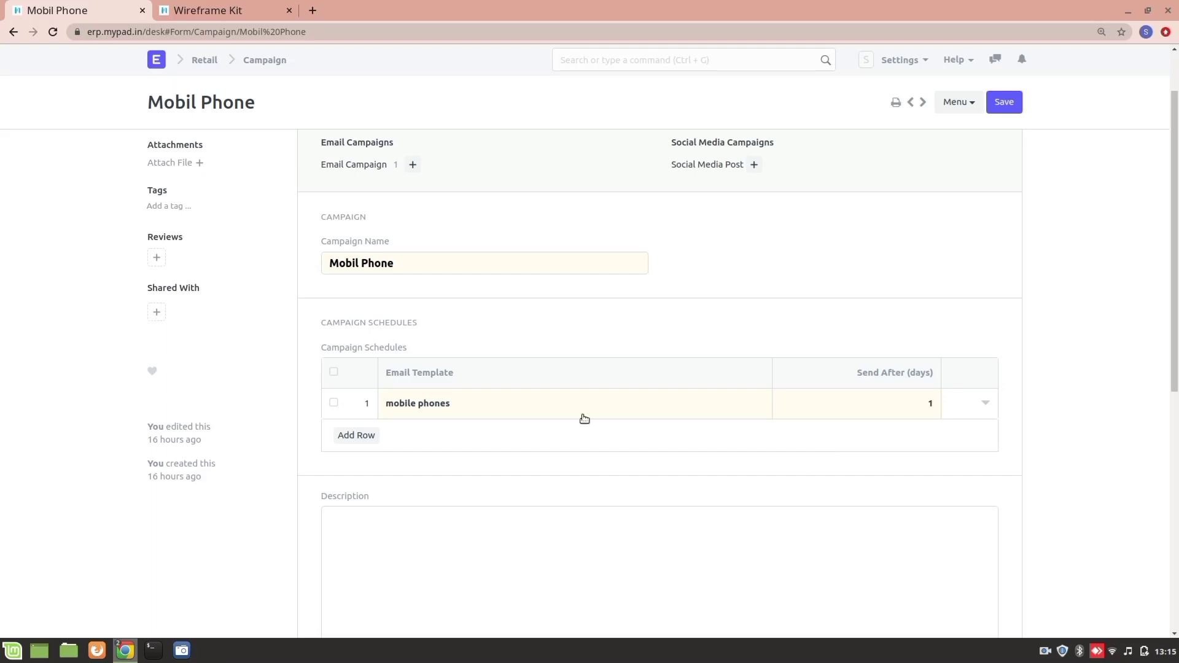
pyautogui.scroll(3, 584, 419)
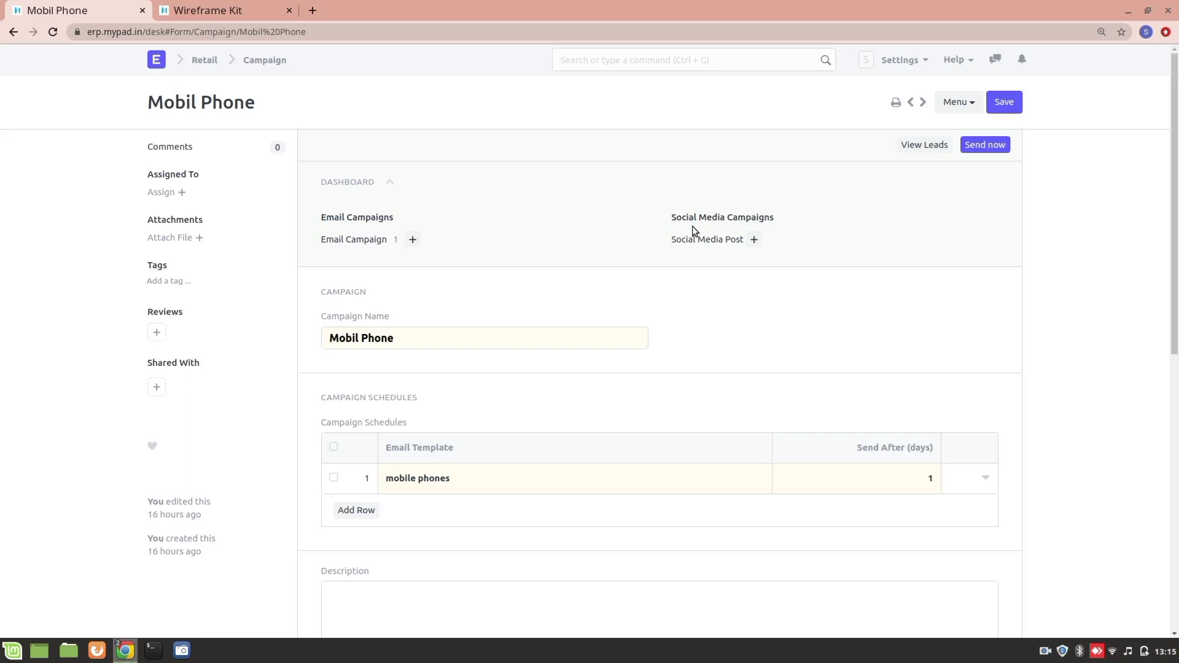
# Open the mobile phones email template from the campaign schedule and read through its response content down to the offers.
pyautogui.click(747, 478)
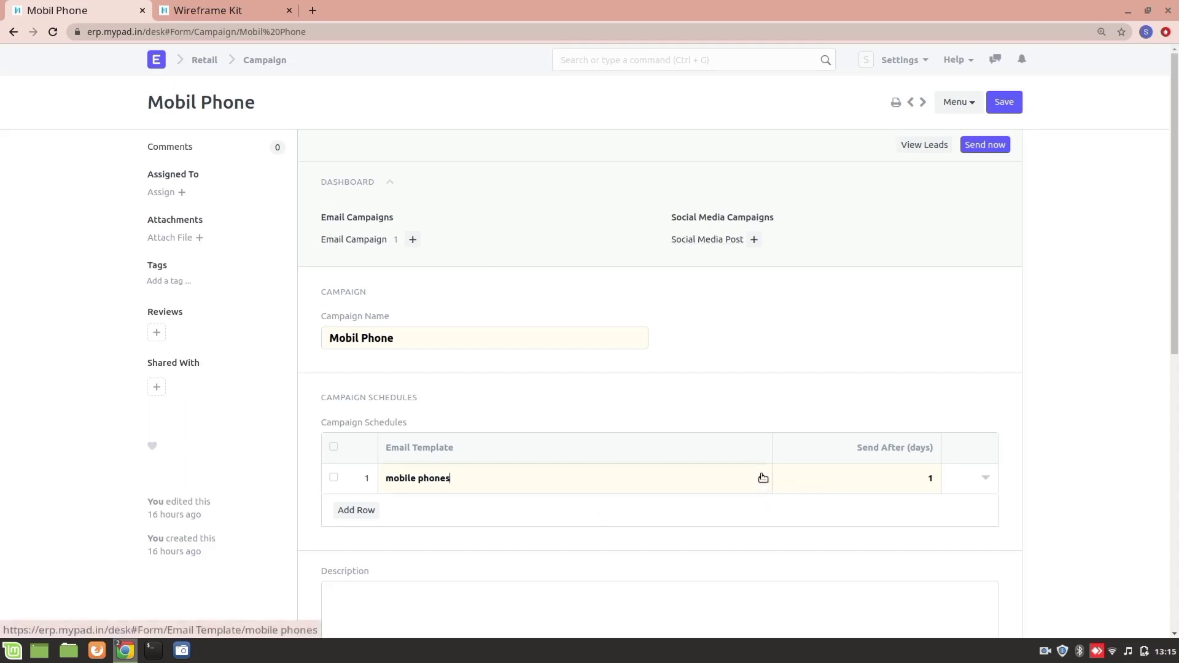
pyautogui.click(762, 478)
pyautogui.scroll(-3, 323, 295)
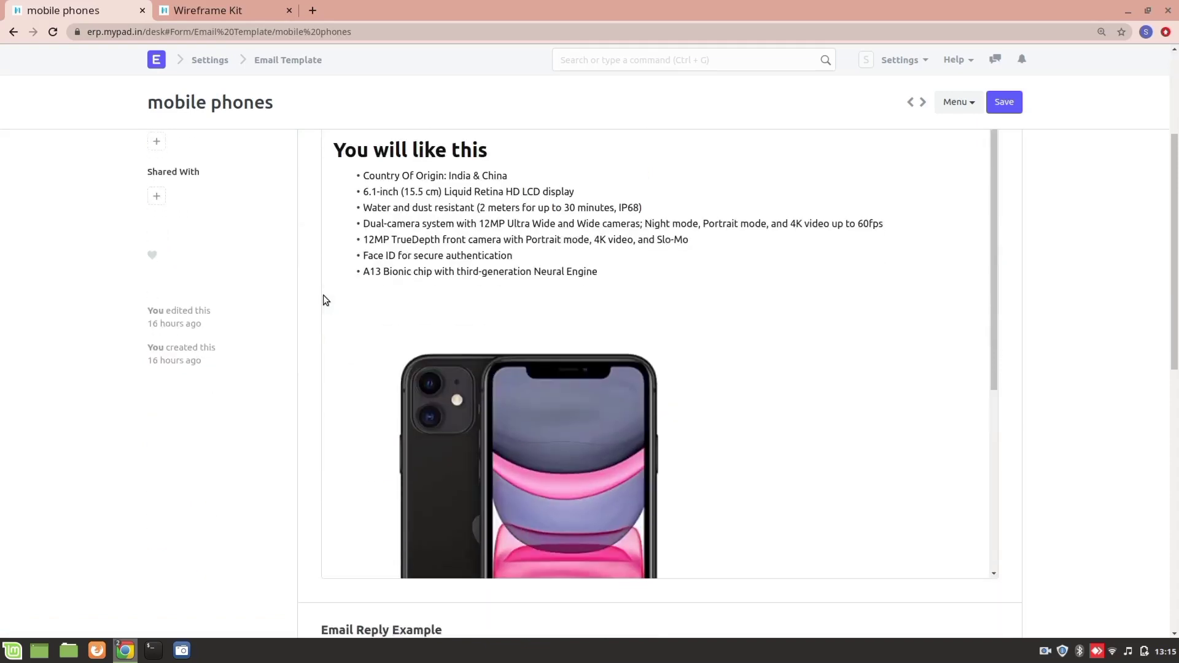
pyautogui.scroll(-5, 441, 343)
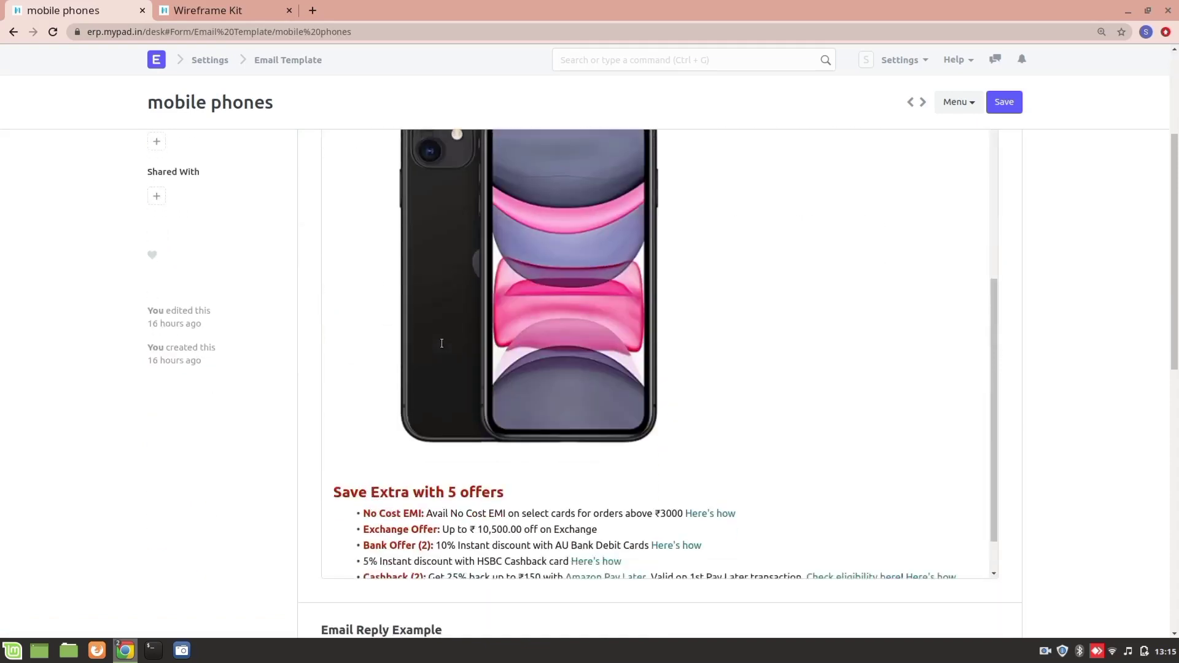
pyautogui.scroll(3, 410, 361)
pyautogui.scroll(3, 336, 264)
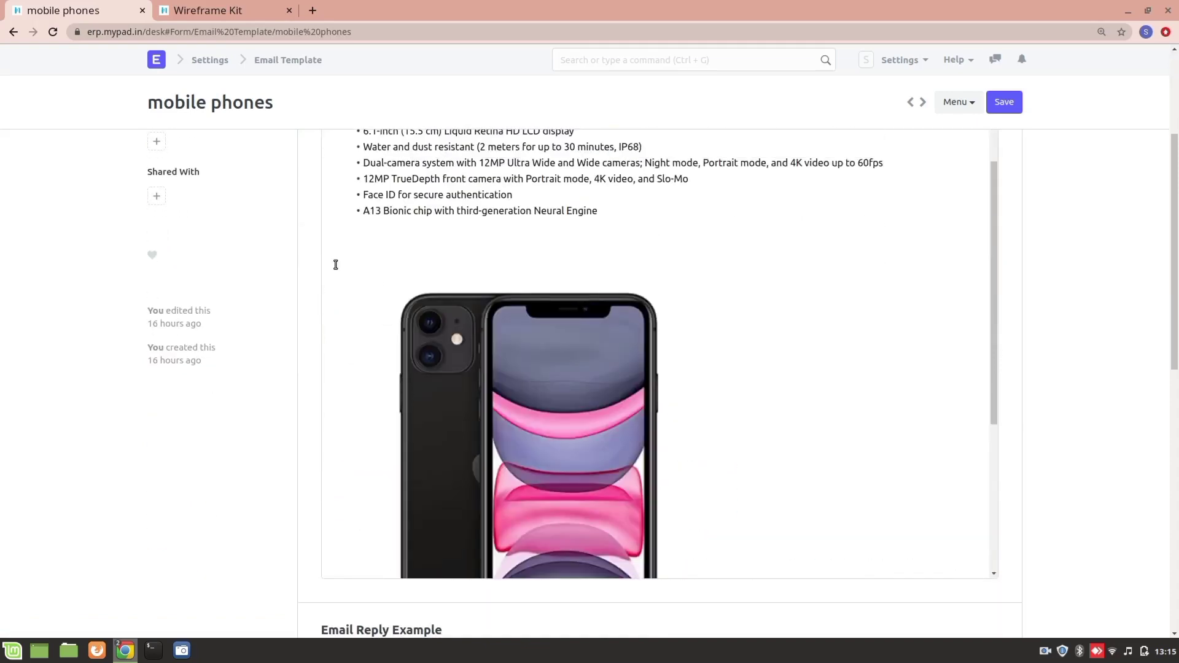
pyautogui.scroll(-5, 422, 410)
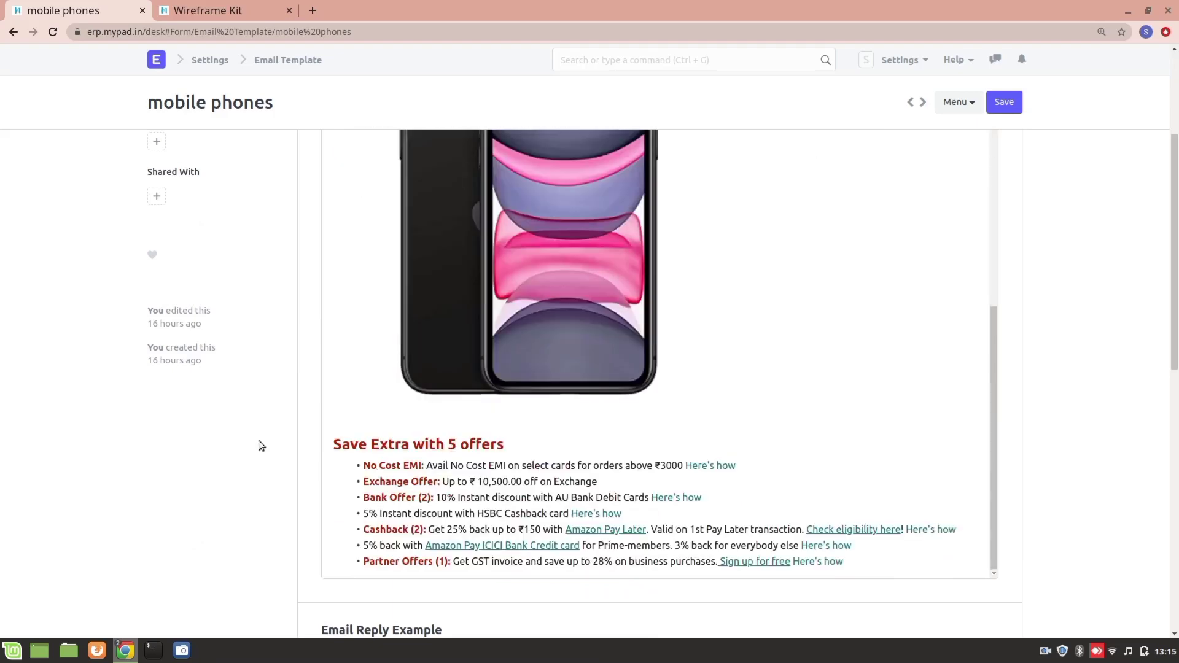
pyautogui.scroll(3, 258, 445)
pyautogui.scroll(4, 445, 492)
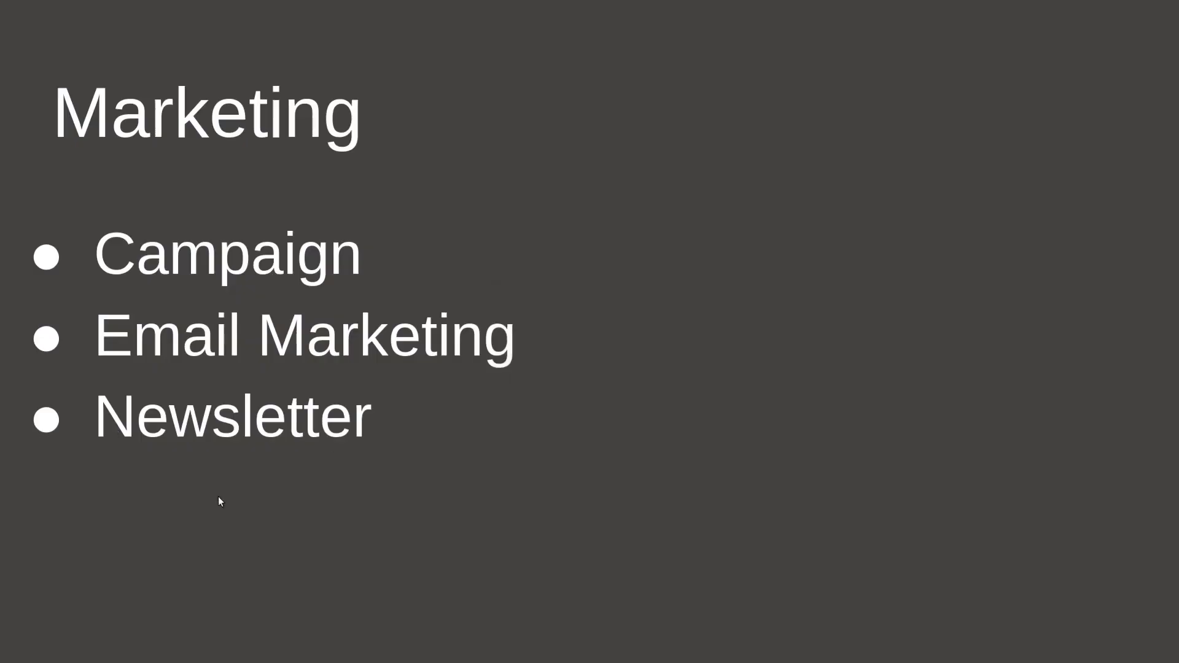
# Switch from the slides to the browser, go back to the CRM workspace and open the Newsletter list.
pyautogui.hotkey('alt', 'Tab')
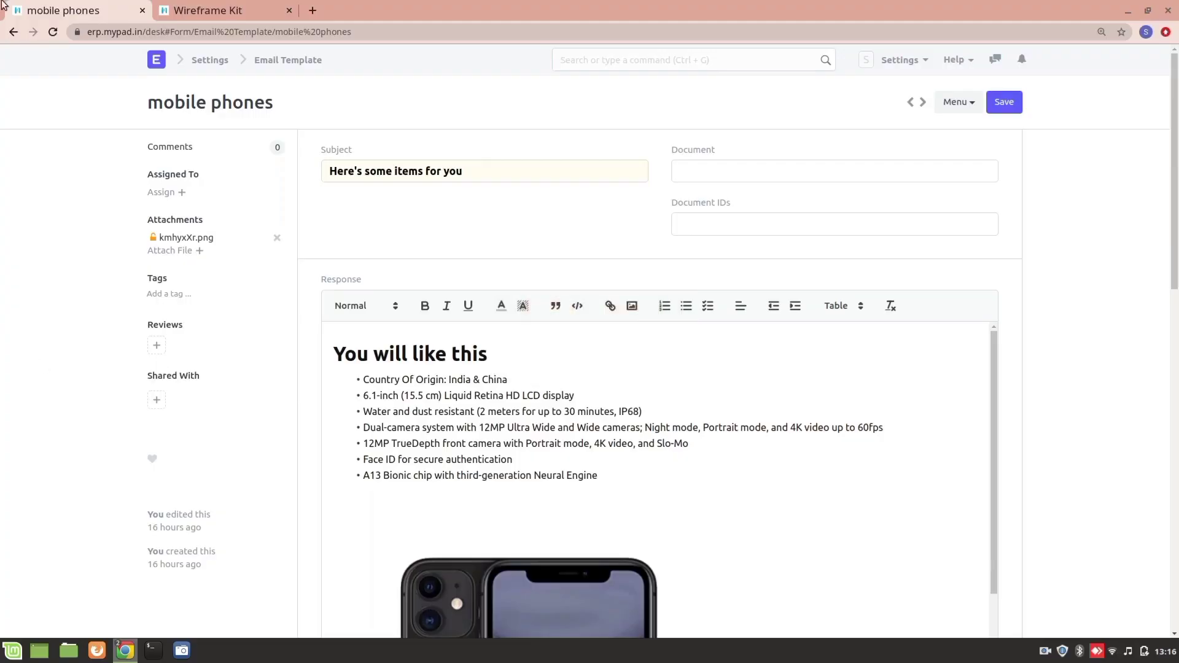
pyautogui.click(12, 32)
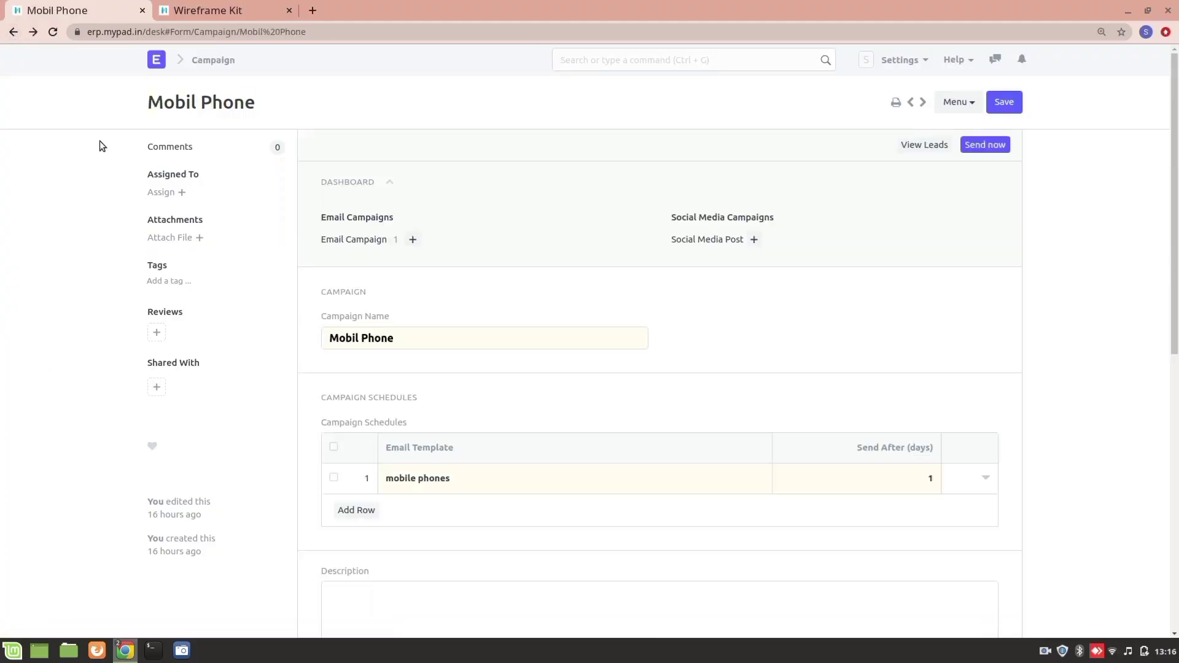
pyautogui.click(16, 40)
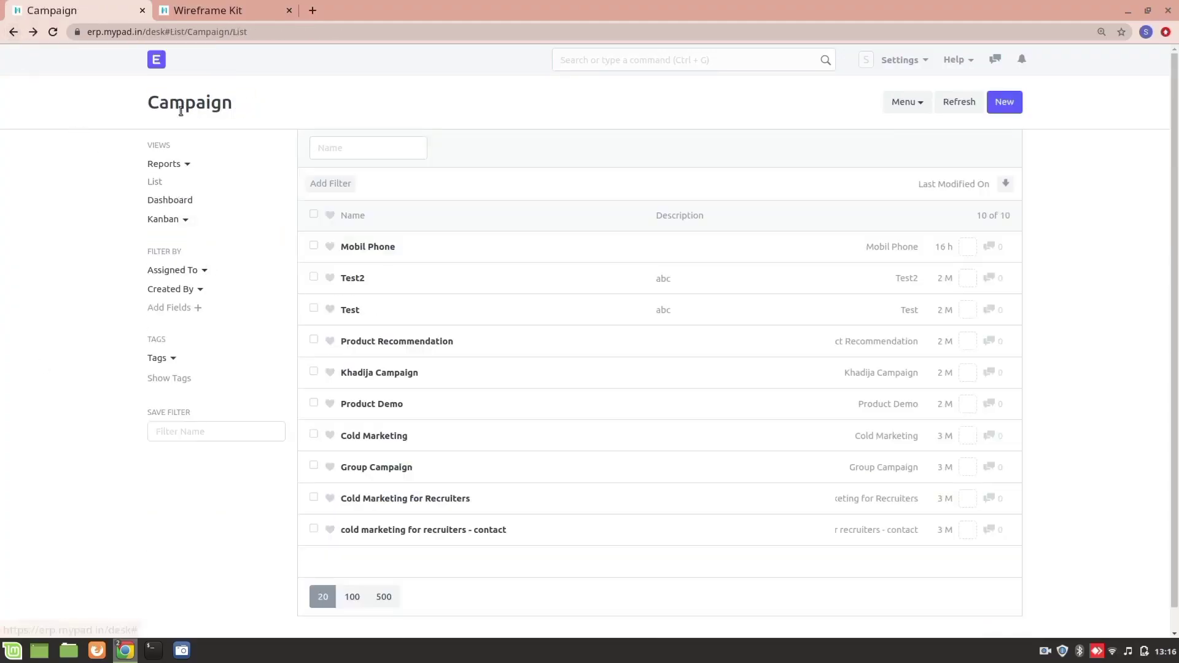
pyautogui.click(13, 32)
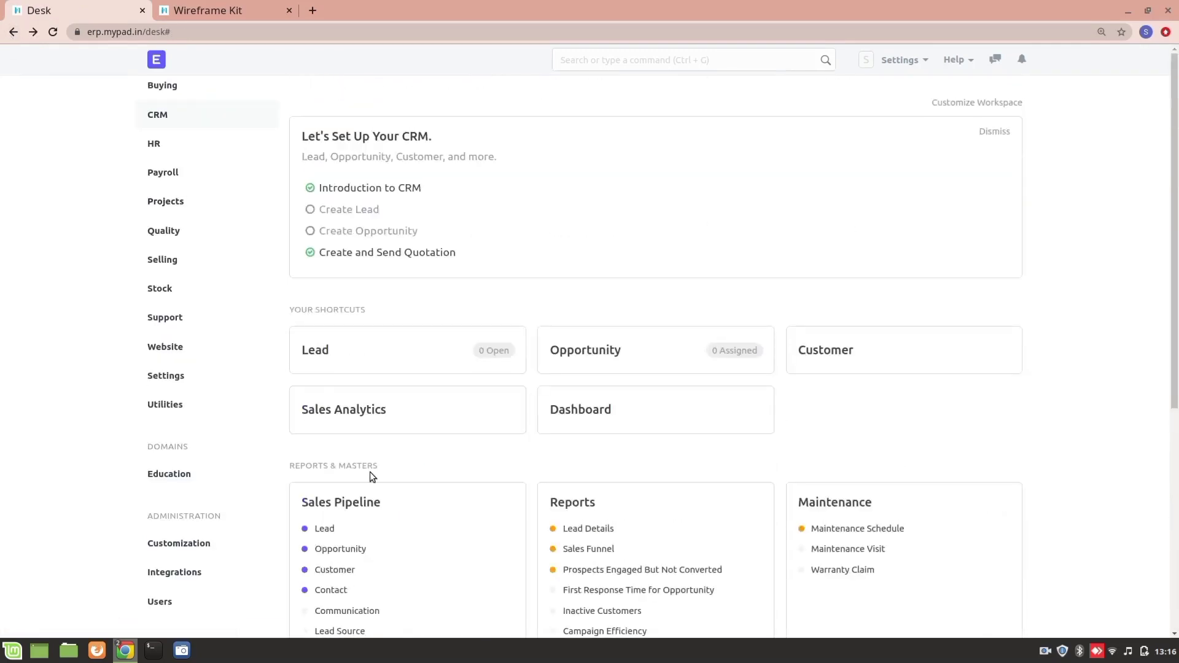
pyautogui.scroll(-5, 369, 471)
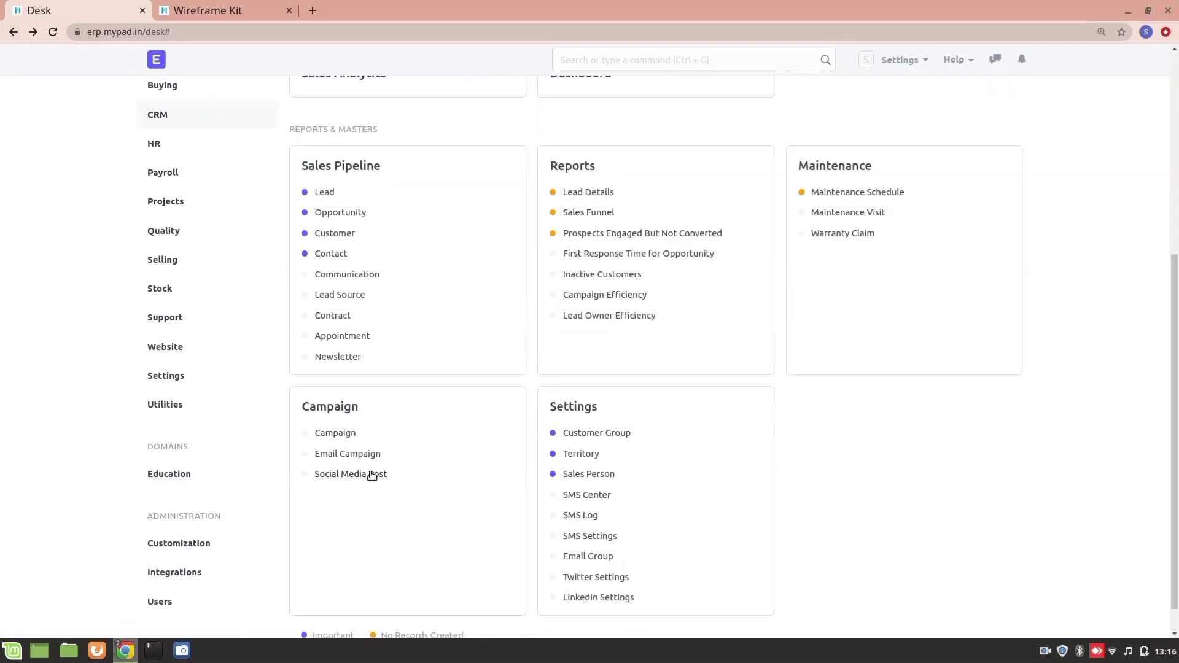
pyautogui.click(329, 356)
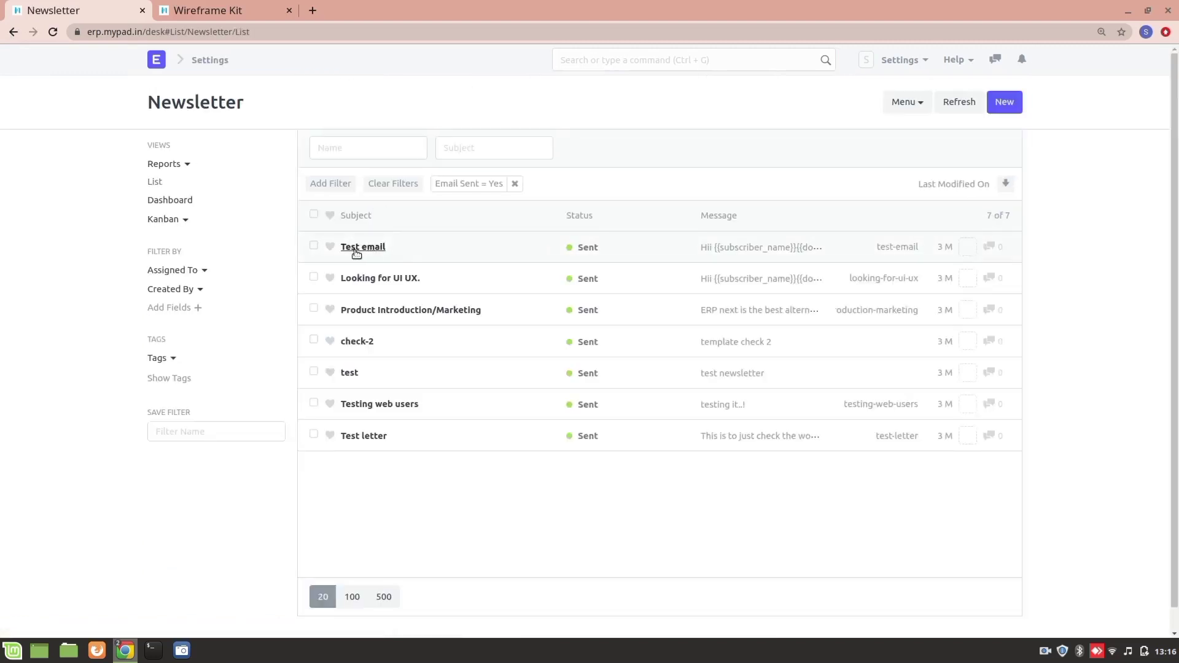
# Open the Test email newsletter and examine its sender, recipient email group, subject and message.
pyautogui.click(350, 247)
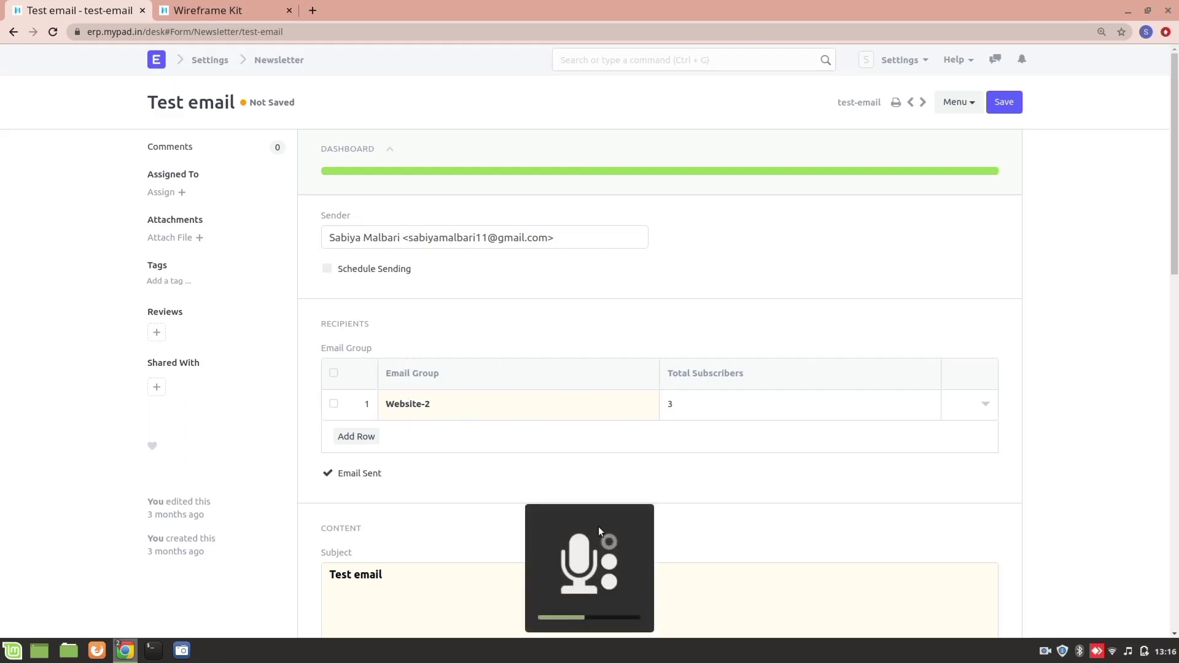
pyautogui.scroll(-2, 463, 400)
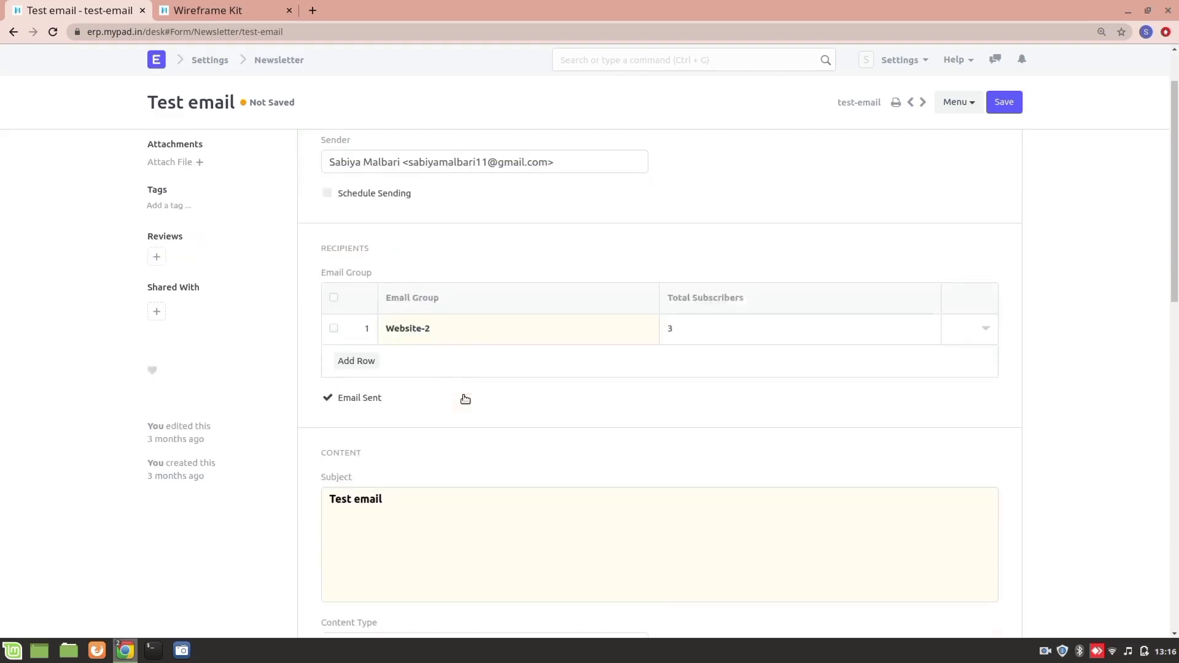
pyautogui.scroll(2, 485, 310)
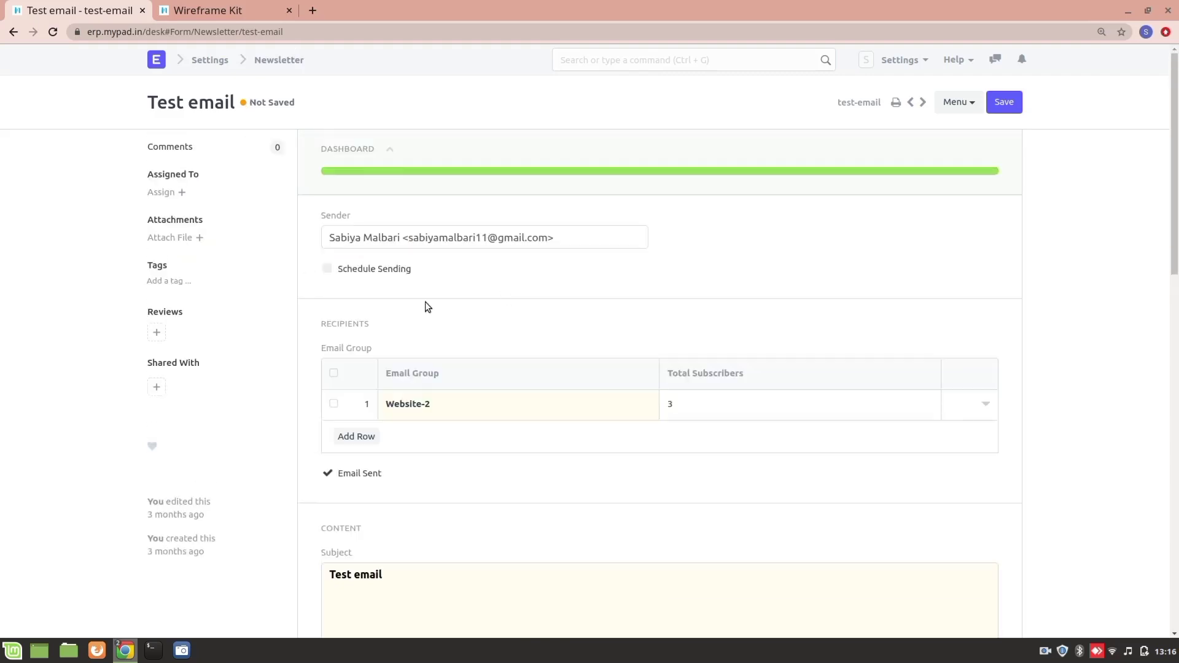
pyautogui.scroll(-6, 425, 305)
pyautogui.scroll(3, 422, 320)
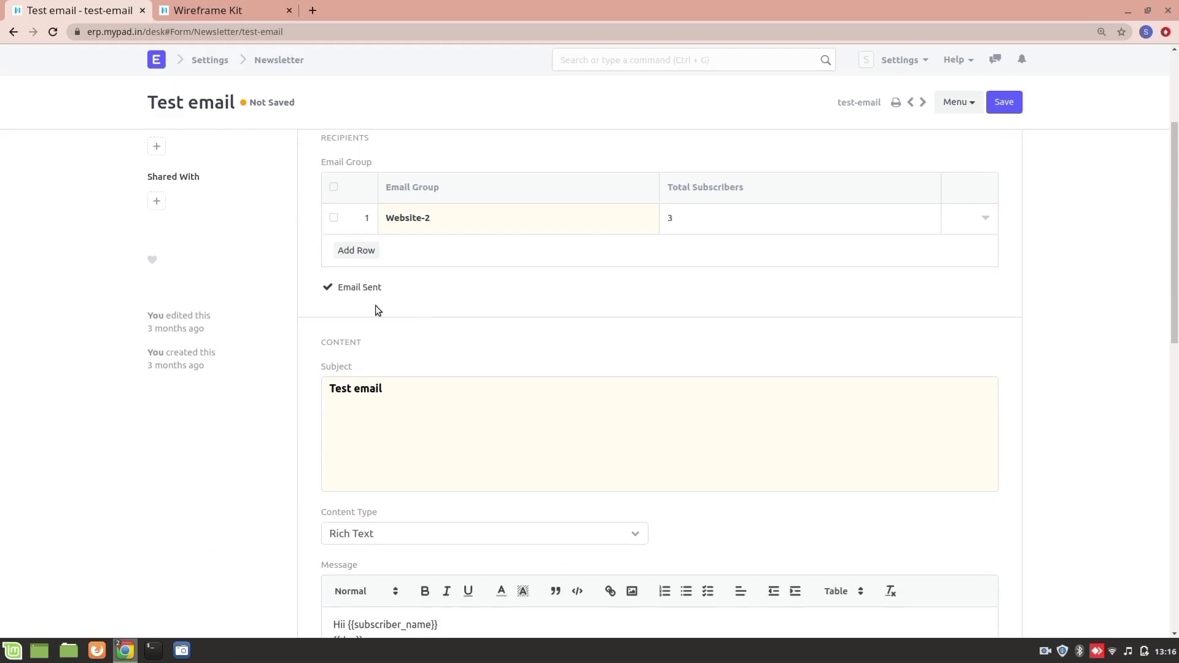
pyautogui.scroll(2, 377, 310)
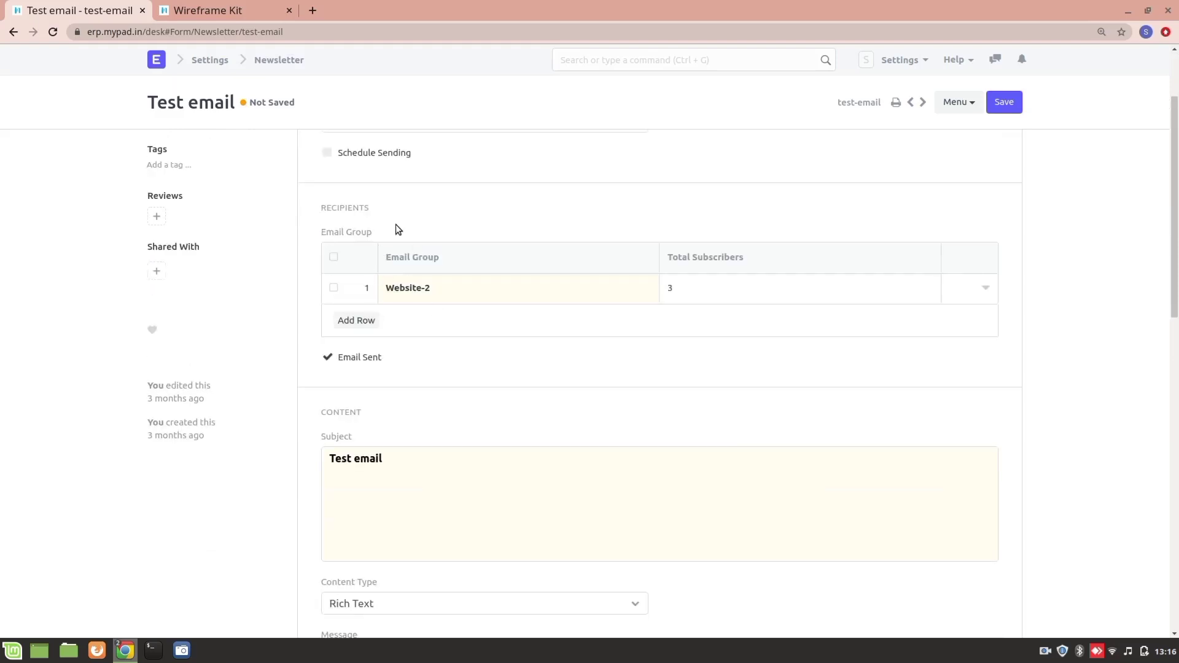
pyautogui.scroll(-5, 423, 376)
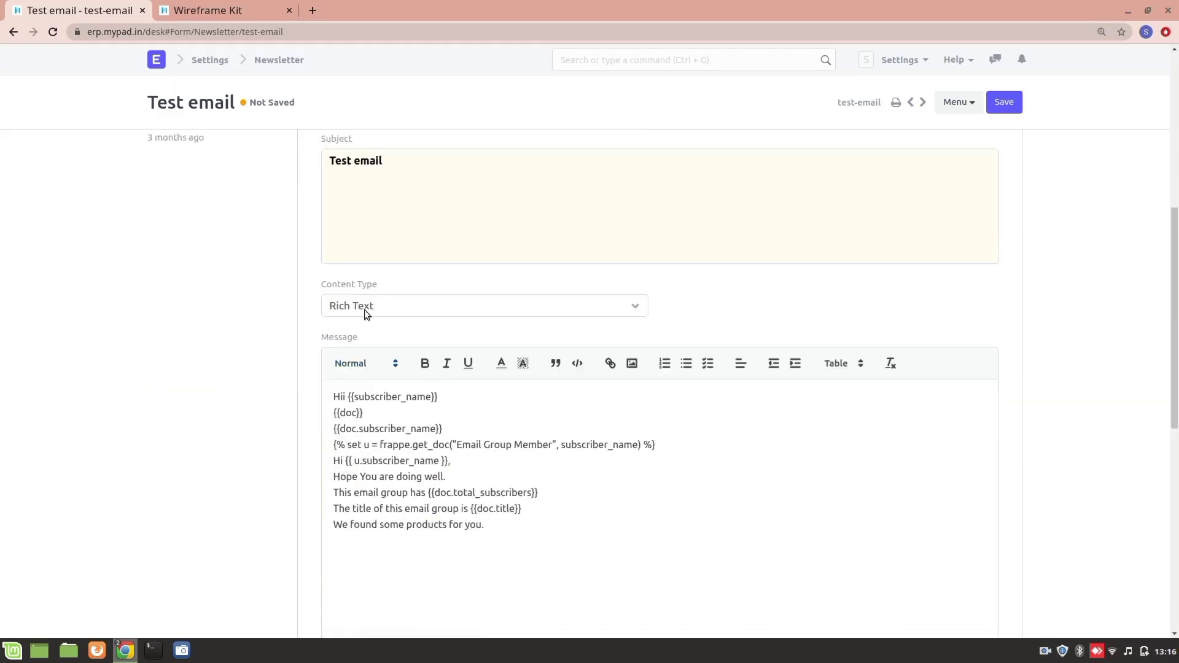
pyautogui.scroll(-1, 326, 466)
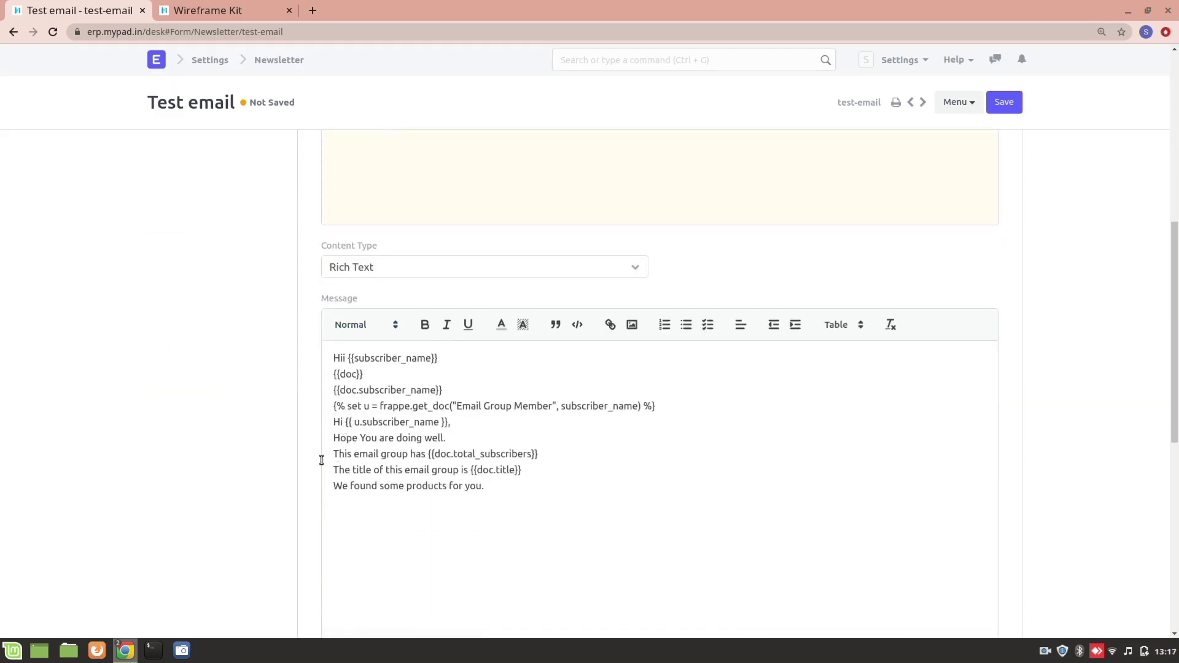
# Inspect the newsletter's Content Type options and Testing section, and return to the CRM workspace without saving.
pyautogui.click(519, 272)
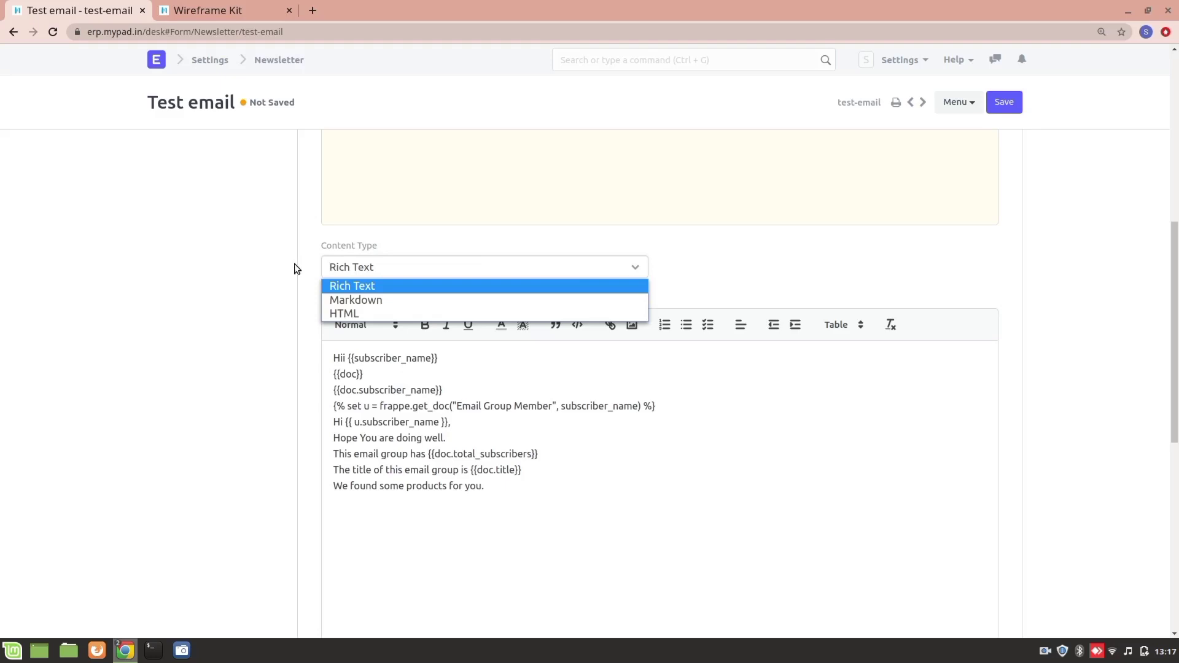
pyautogui.click(299, 295)
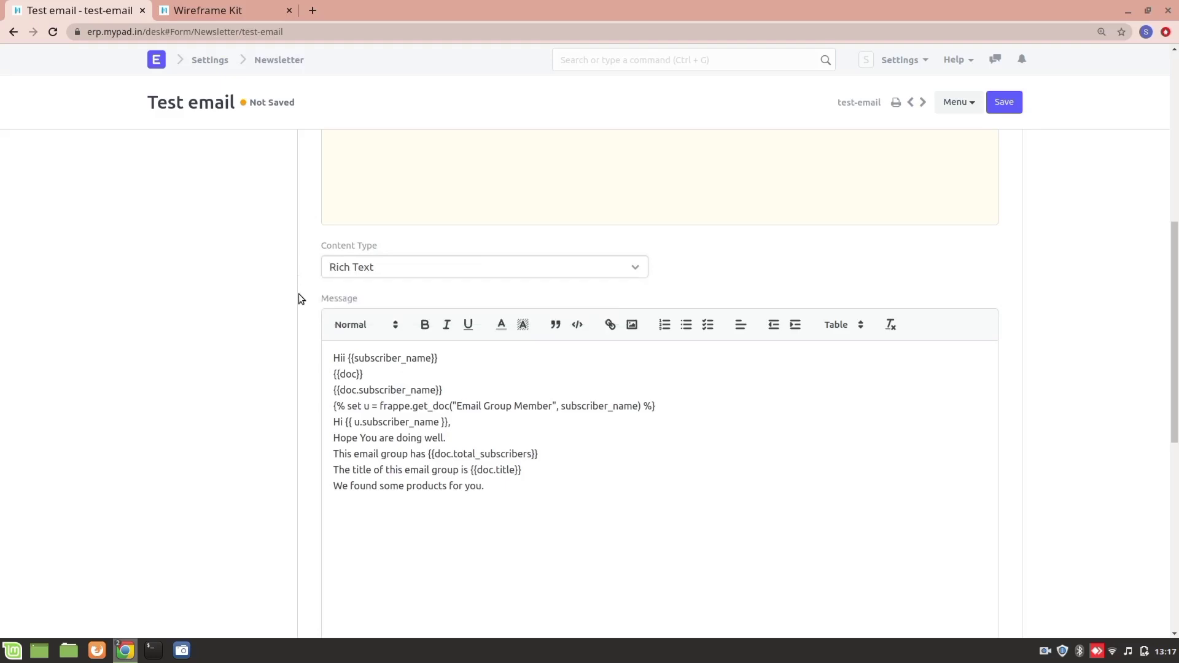
pyautogui.scroll(-5, 304, 408)
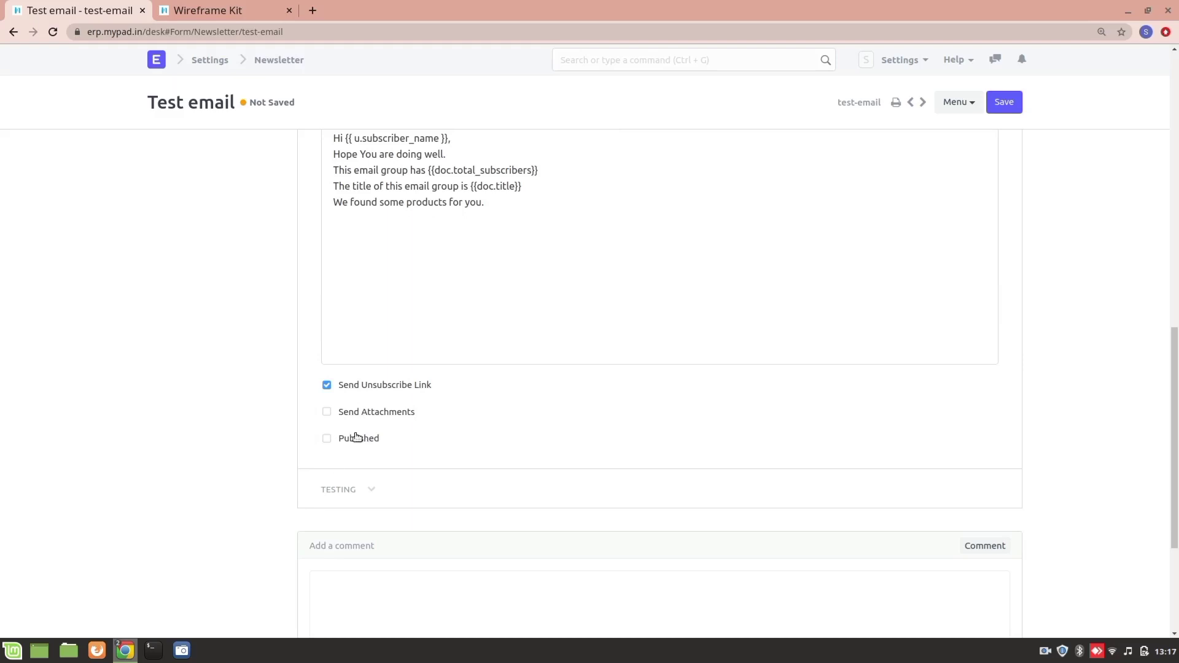
pyautogui.click(323, 490)
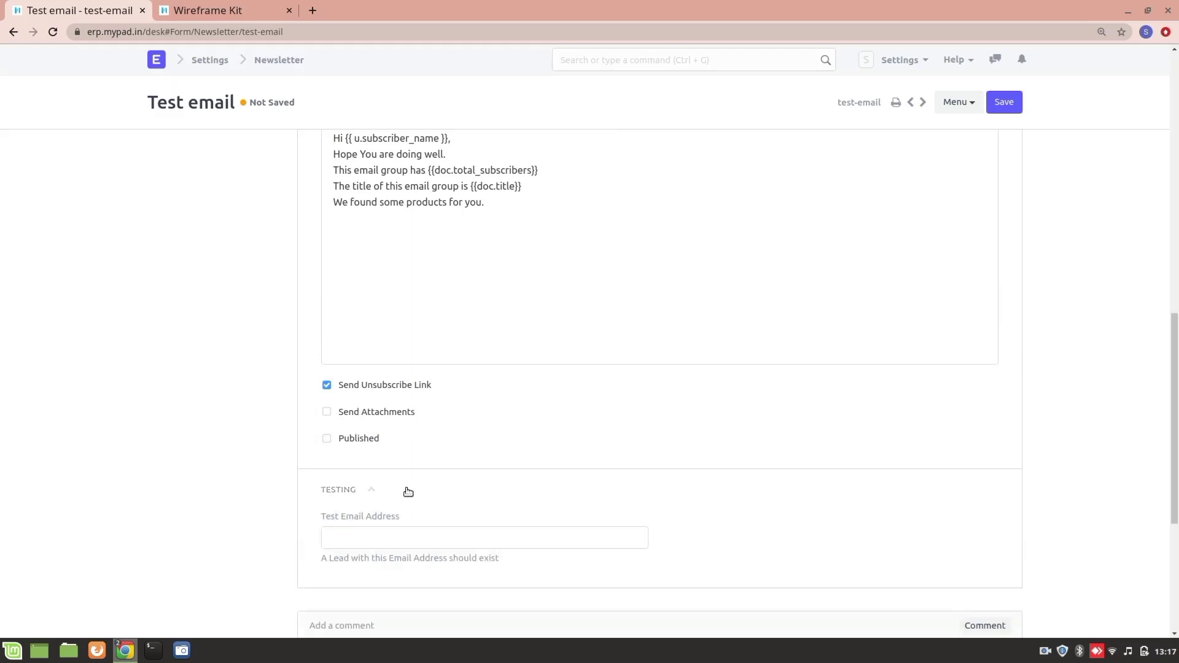
pyautogui.scroll(7, 408, 491)
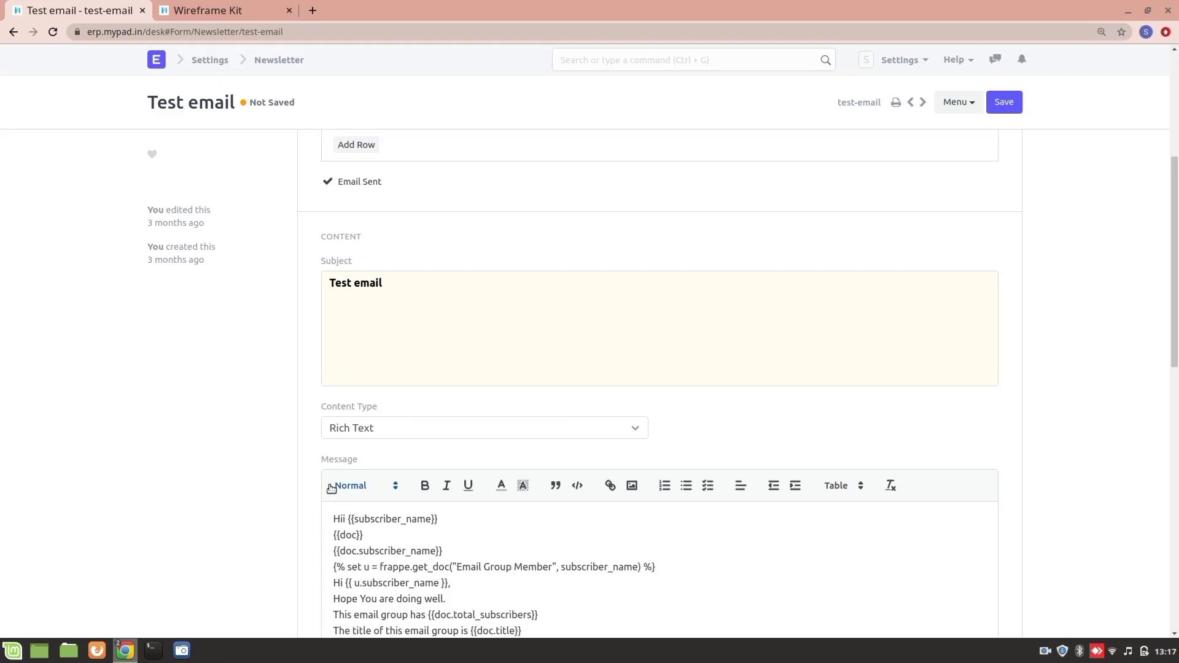
pyautogui.click(13, 32)
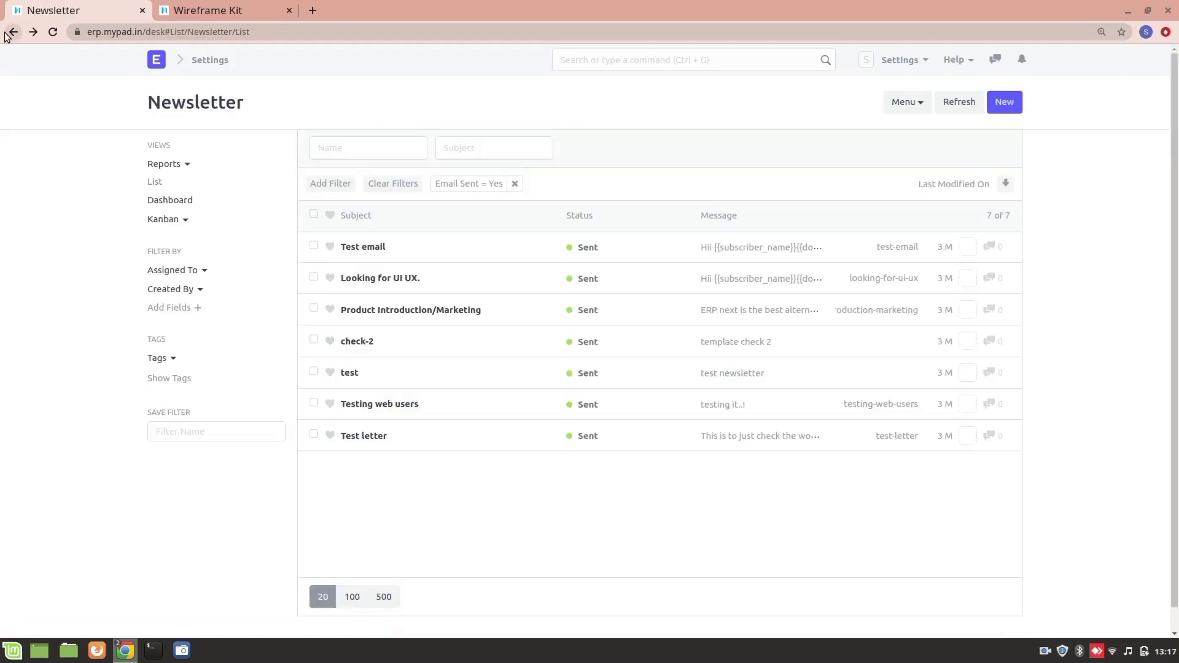
pyautogui.click(12, 32)
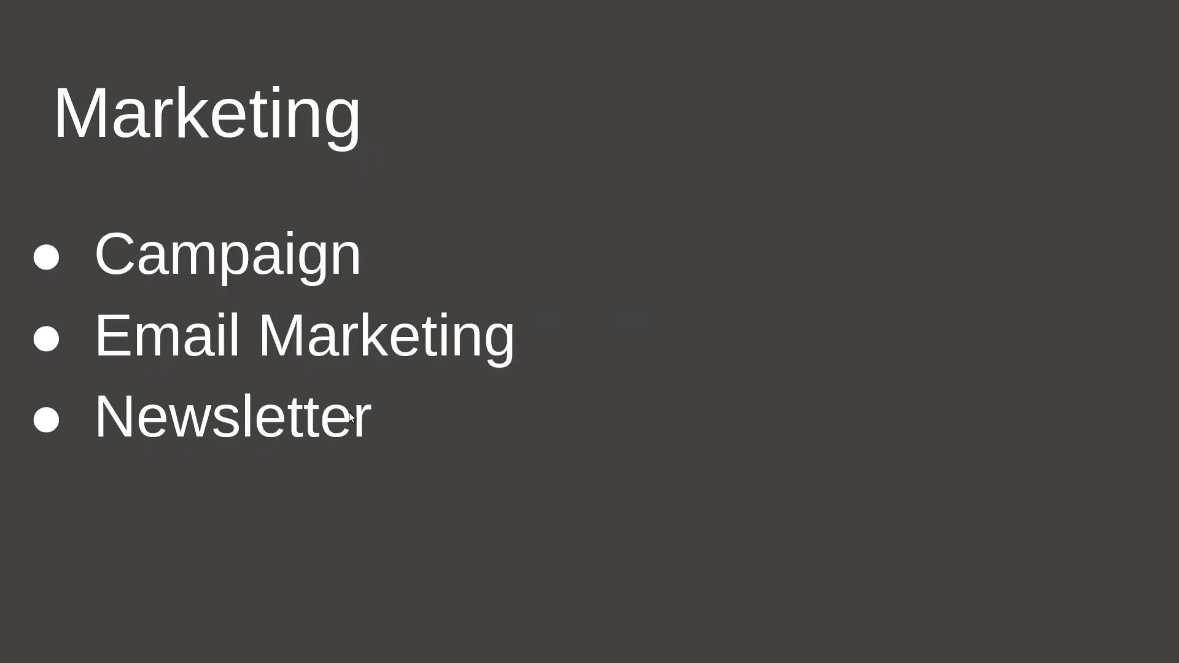
pyautogui.click(349, 411)
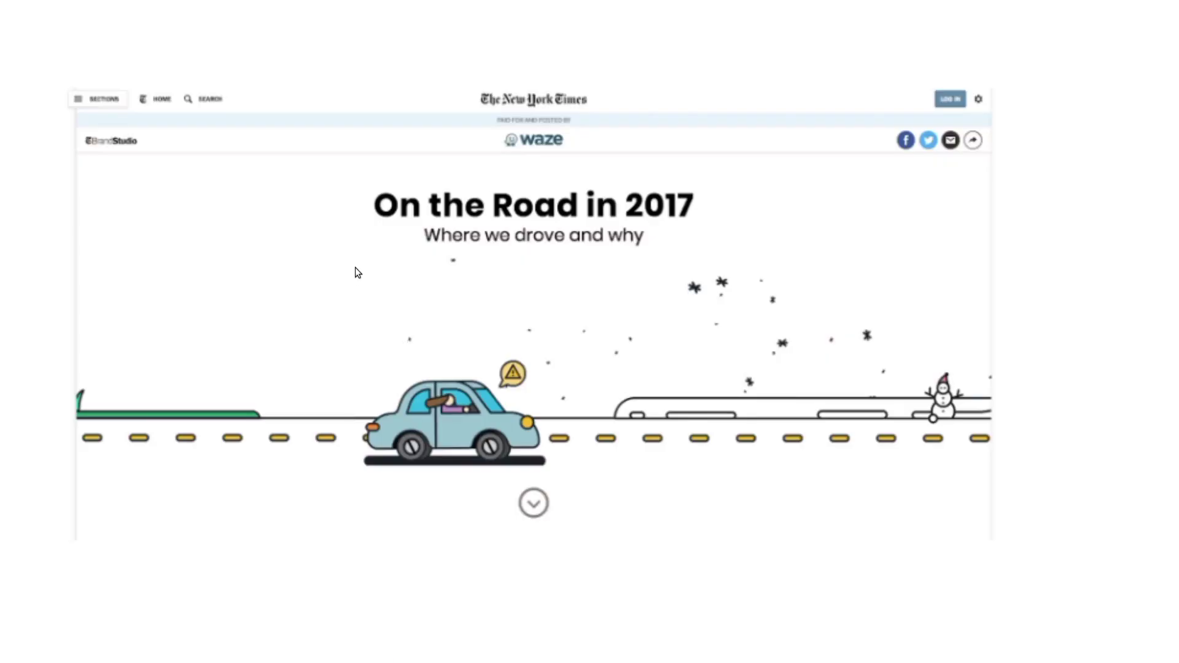
pyautogui.click(522, 309)
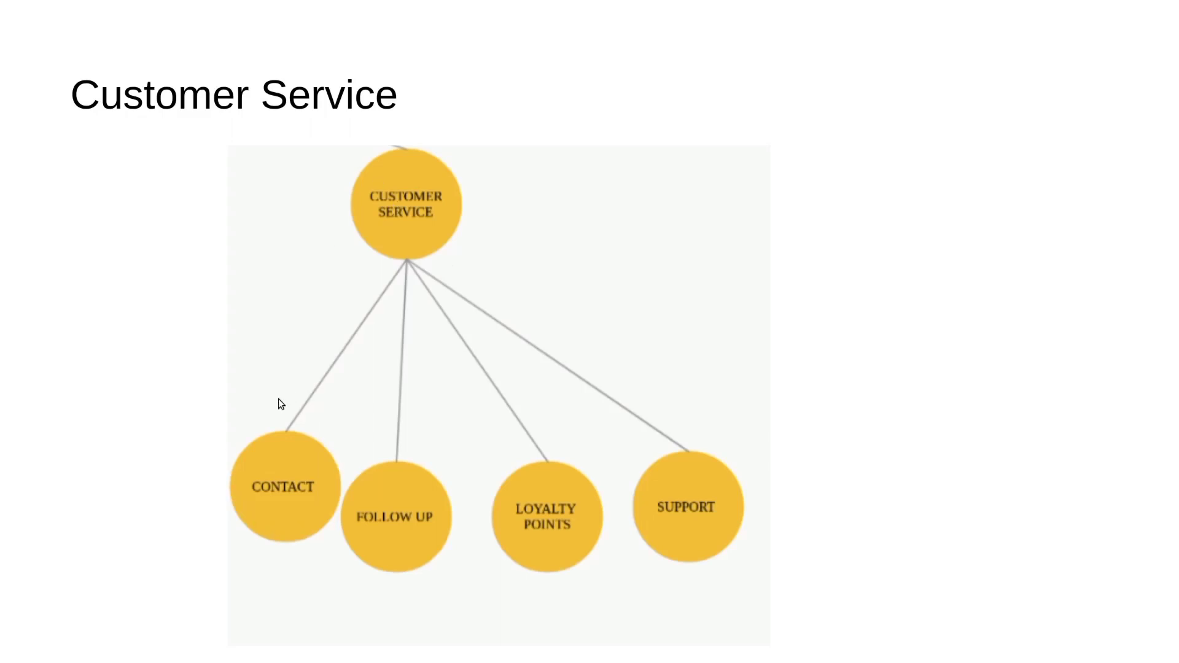
# Switch from the slides to the browser, open the only listed record in the CRM's Contact list and review its contact details.
pyautogui.hotkey('alt', 'Tab')
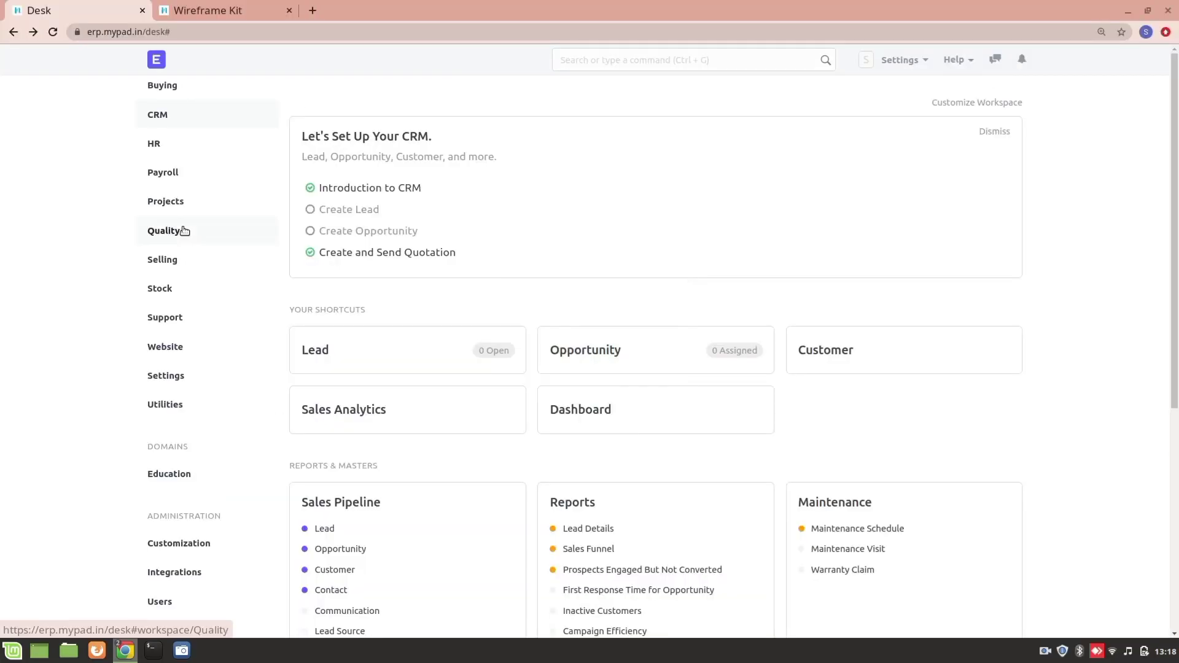
pyautogui.scroll(-2, 307, 430)
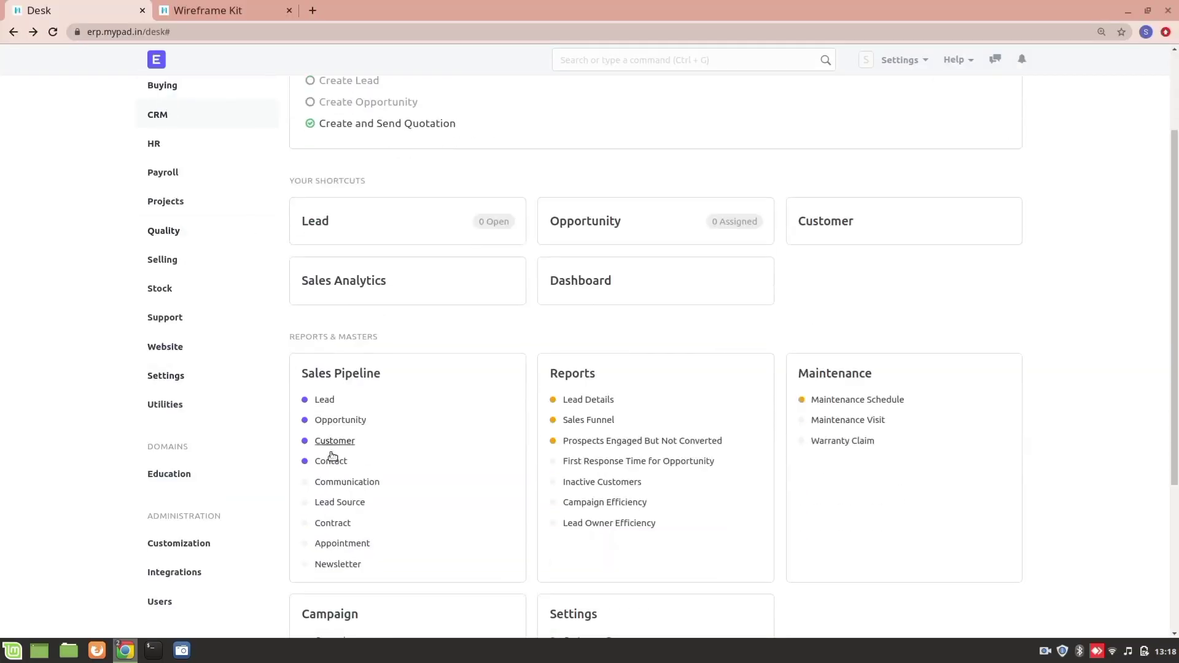
pyautogui.click(334, 464)
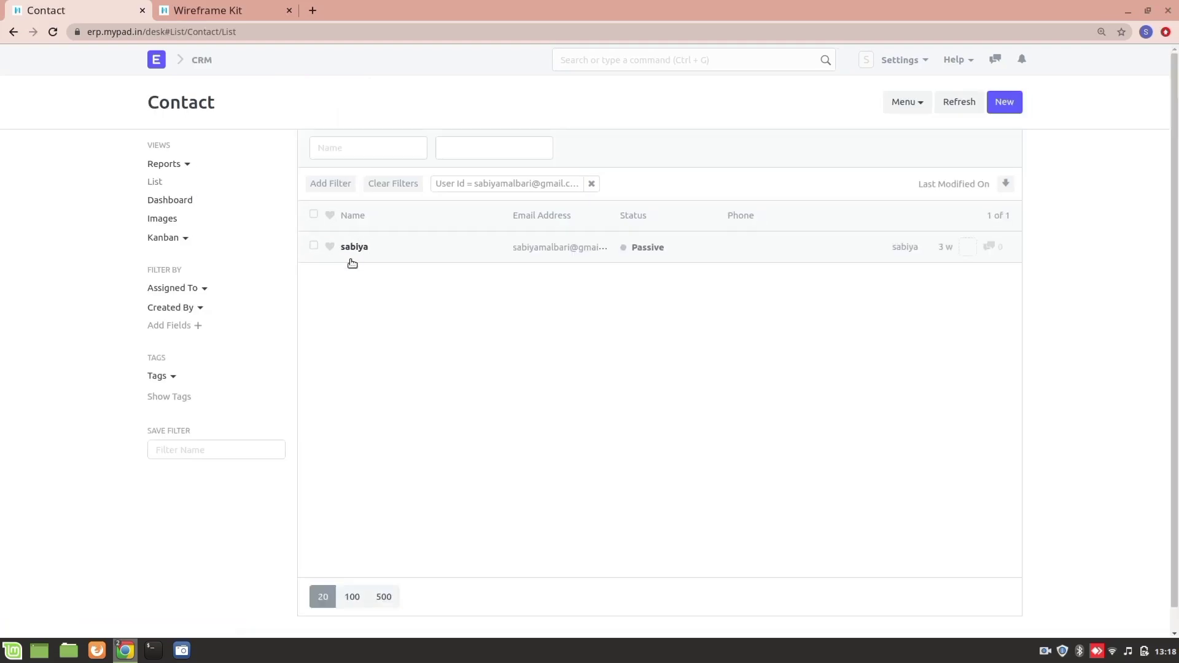
pyautogui.click(347, 252)
pyautogui.scroll(-3, 304, 341)
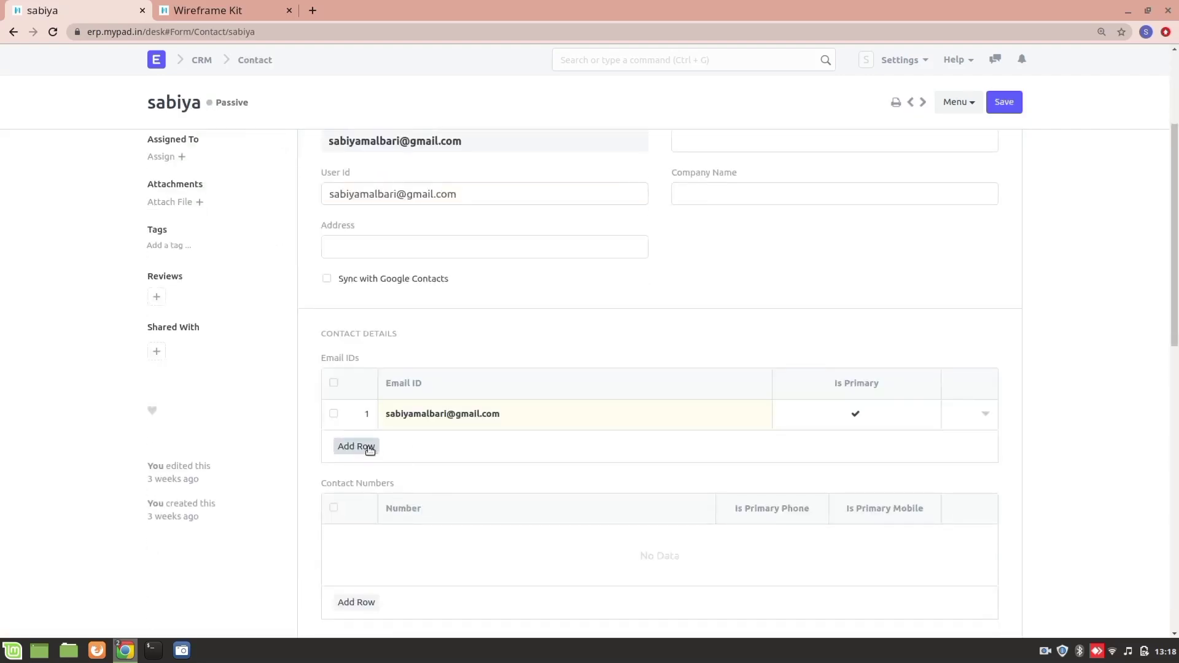
# Examine the contact's email IDs, contact numbers, Reference options, Links table and More Information section.
pyautogui.scroll(-3, 371, 448)
pyautogui.scroll(-5, 364, 508)
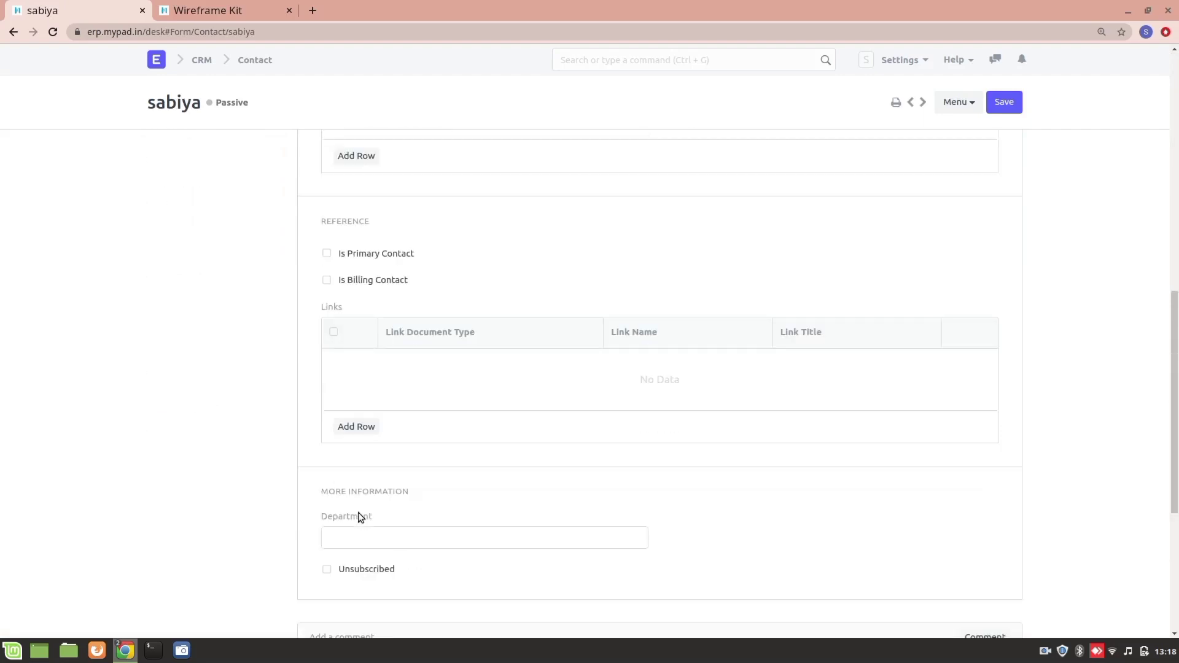
pyautogui.scroll(-3, 358, 515)
pyautogui.scroll(7, 304, 408)
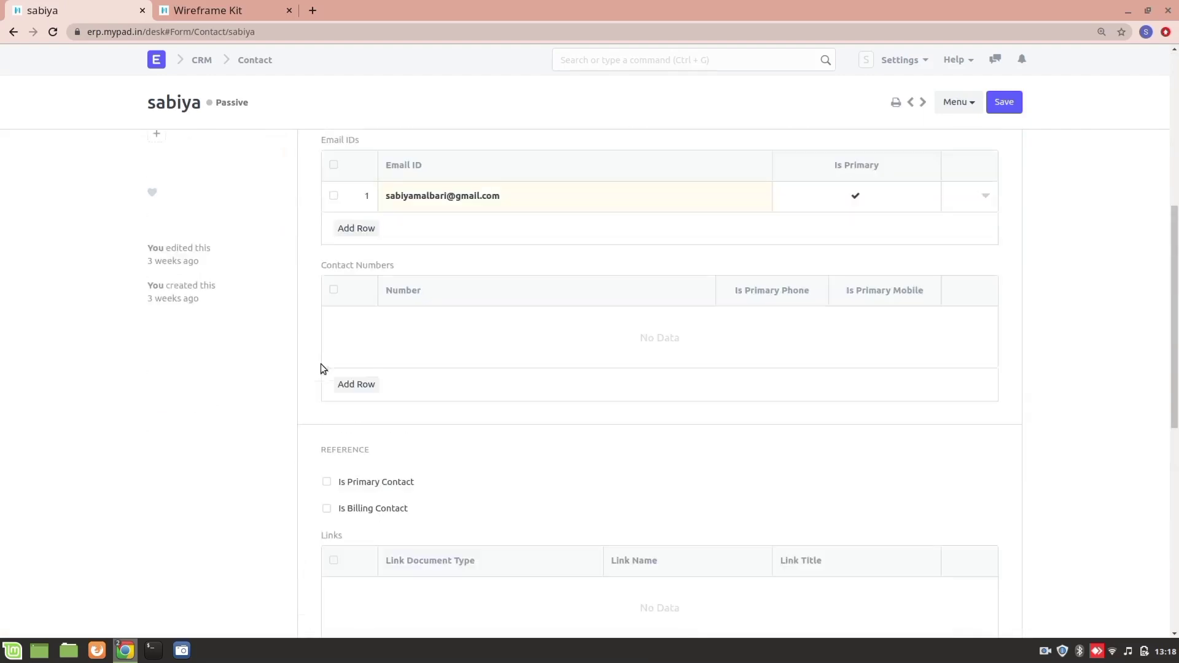
pyautogui.scroll(-4, 398, 306)
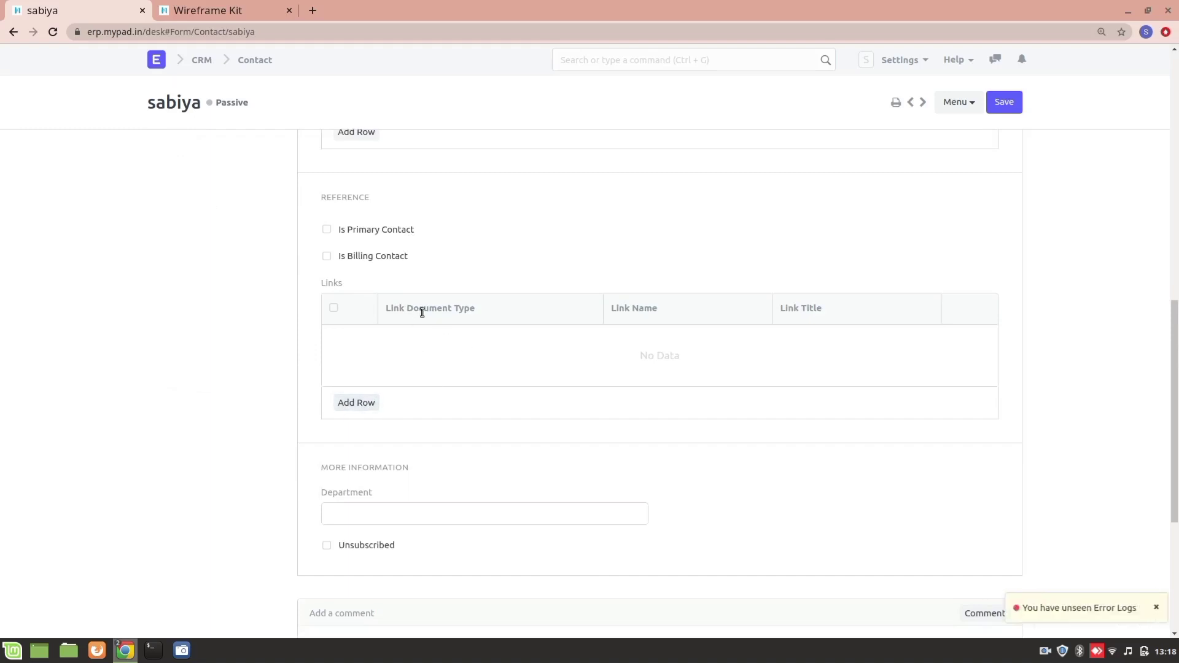
pyautogui.scroll(10, 333, 348)
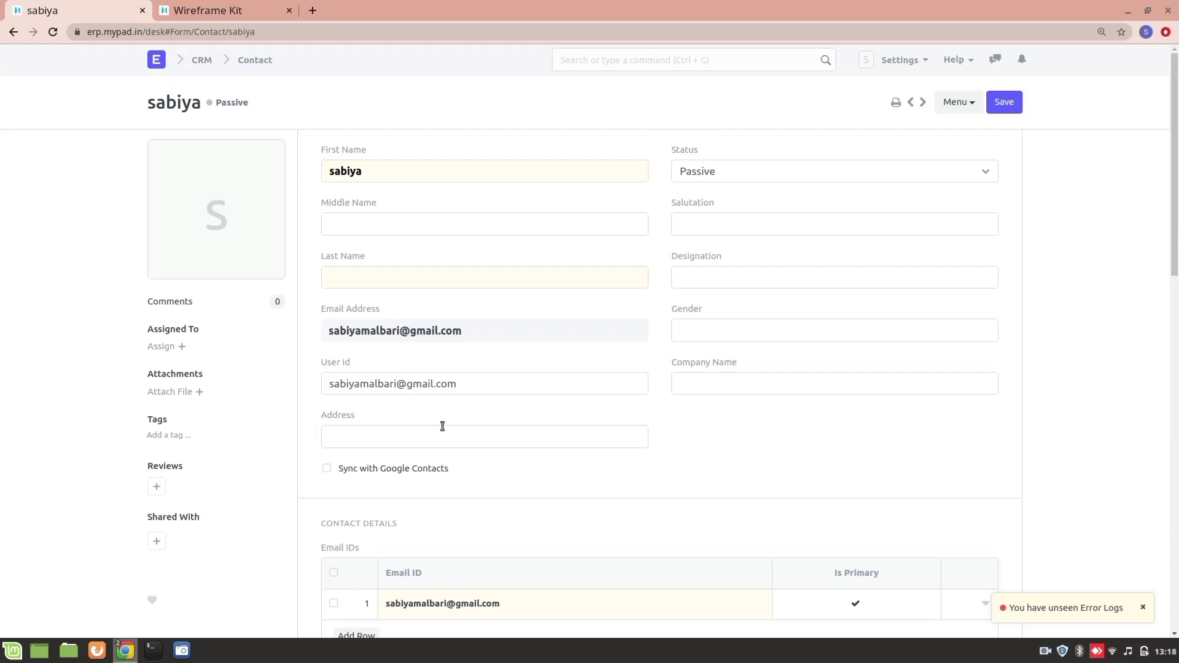
# Switch from the slides to the browser and load erp.mypad.in/issues in place of the Wireframe Kit product page.
pyautogui.hotkey('alt', 'Tab')
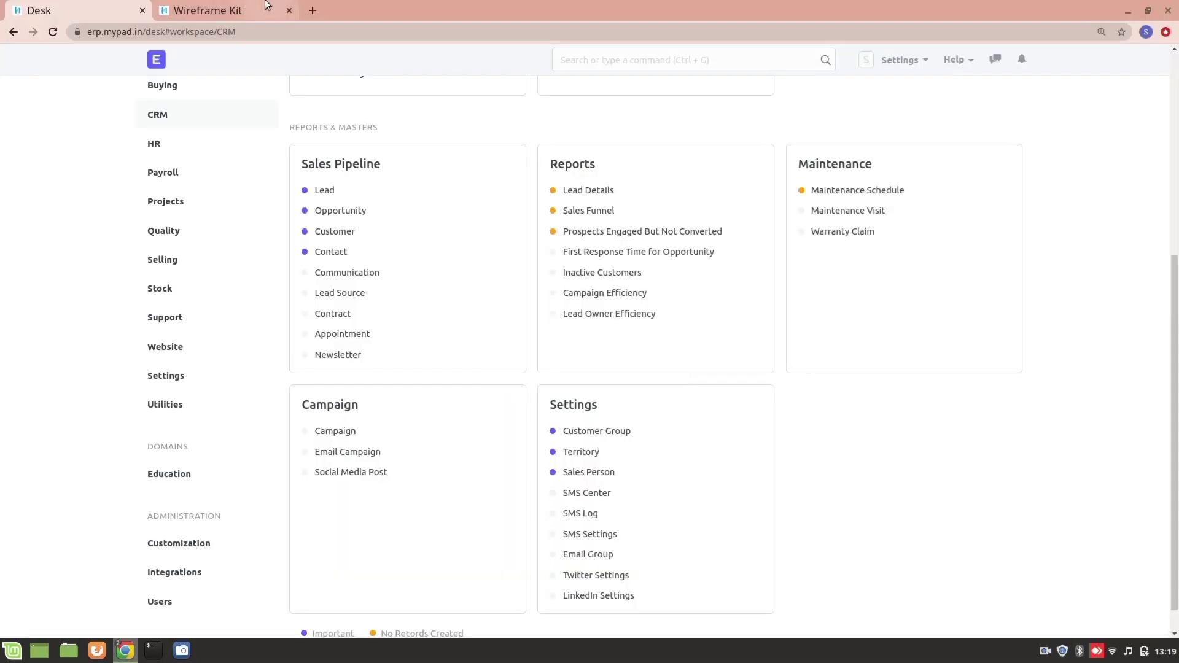
pyautogui.click(286, 14)
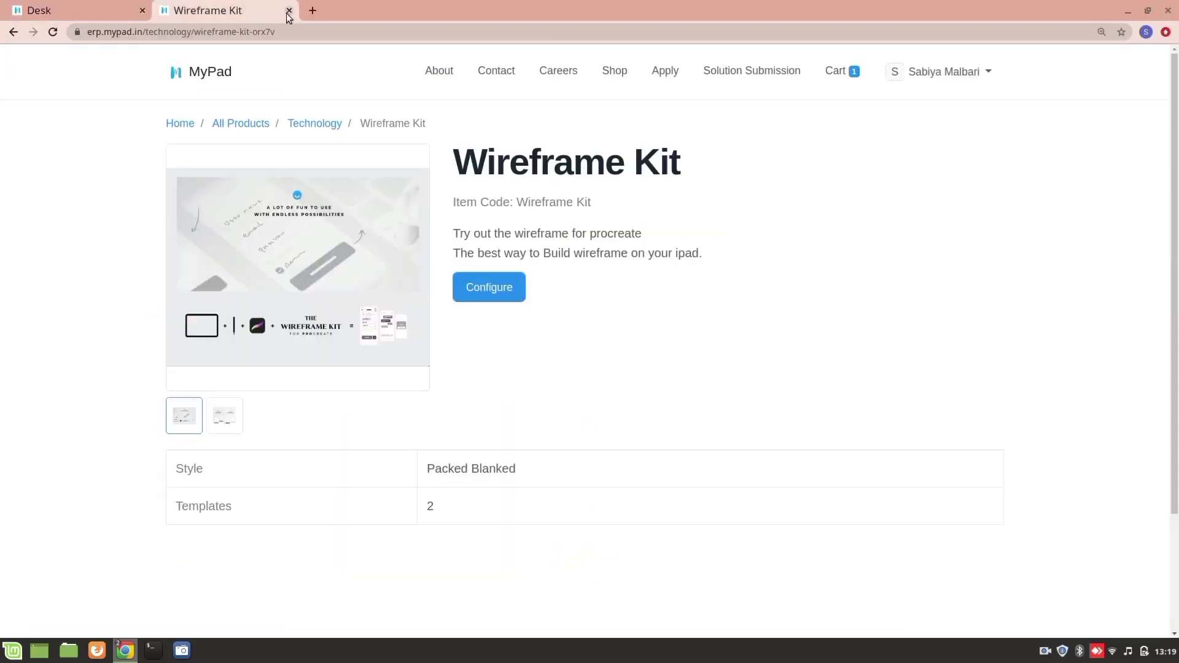
pyautogui.click(302, 32)
pyautogui.click(303, 32)
pyautogui.doubleClick(303, 32)
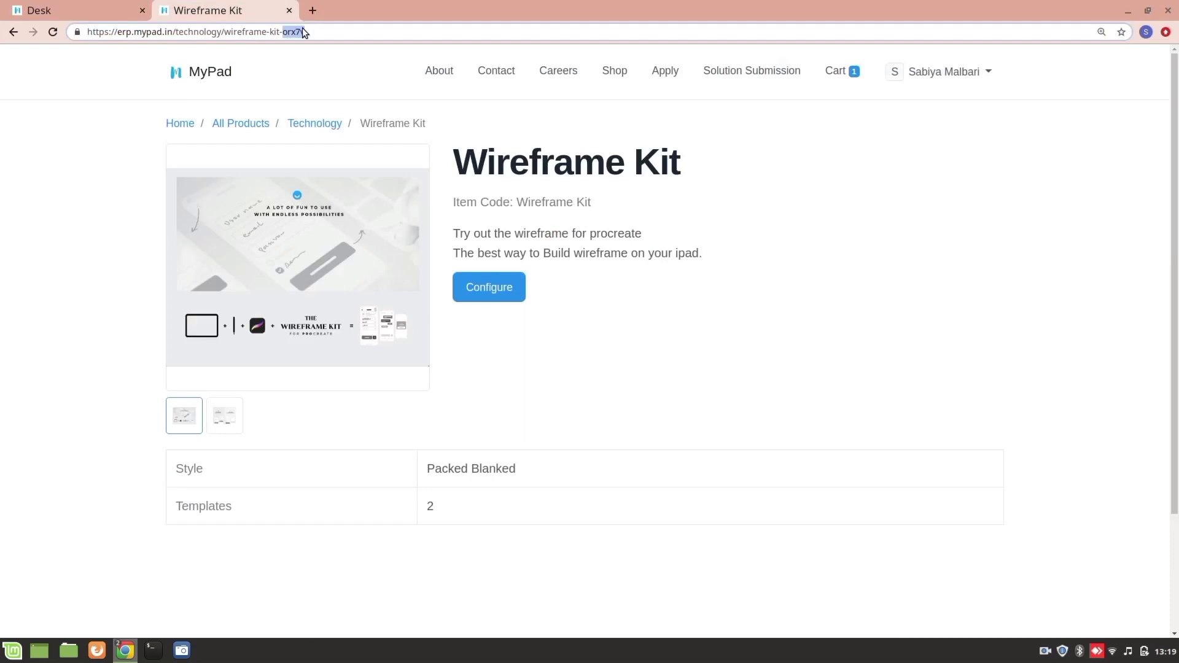
pyautogui.moveTo(329, 31); pyautogui.dragTo(172, 24)
pyautogui.press('BackSpace')
pyautogui.write('issues')
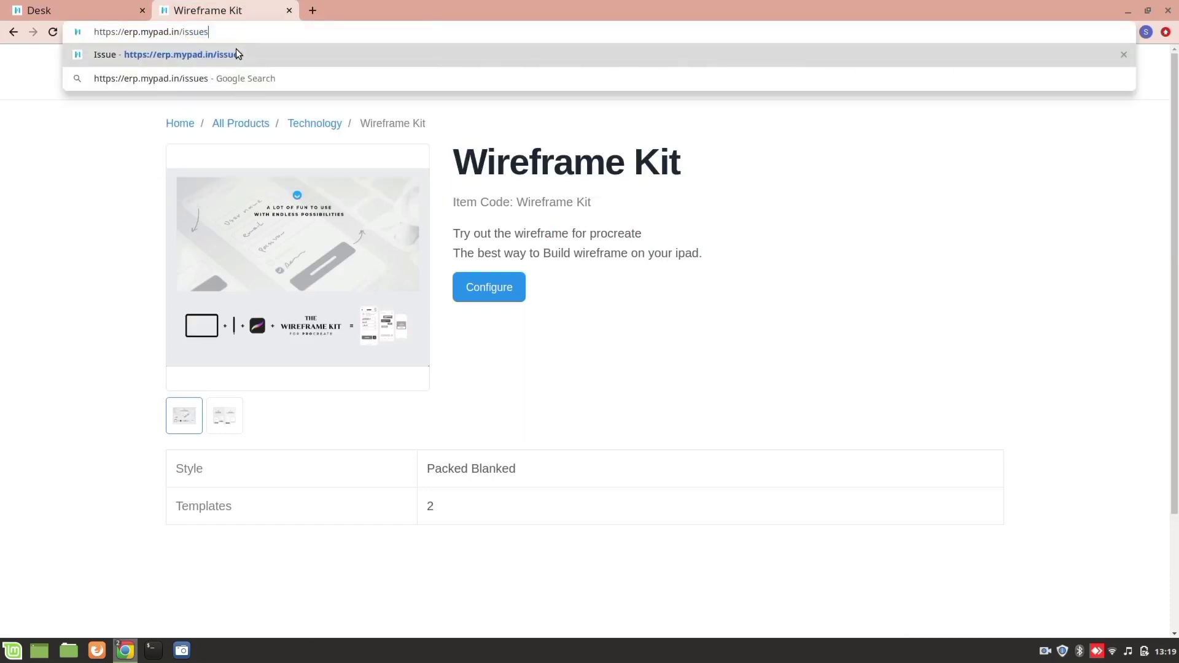
pyautogui.click(236, 51)
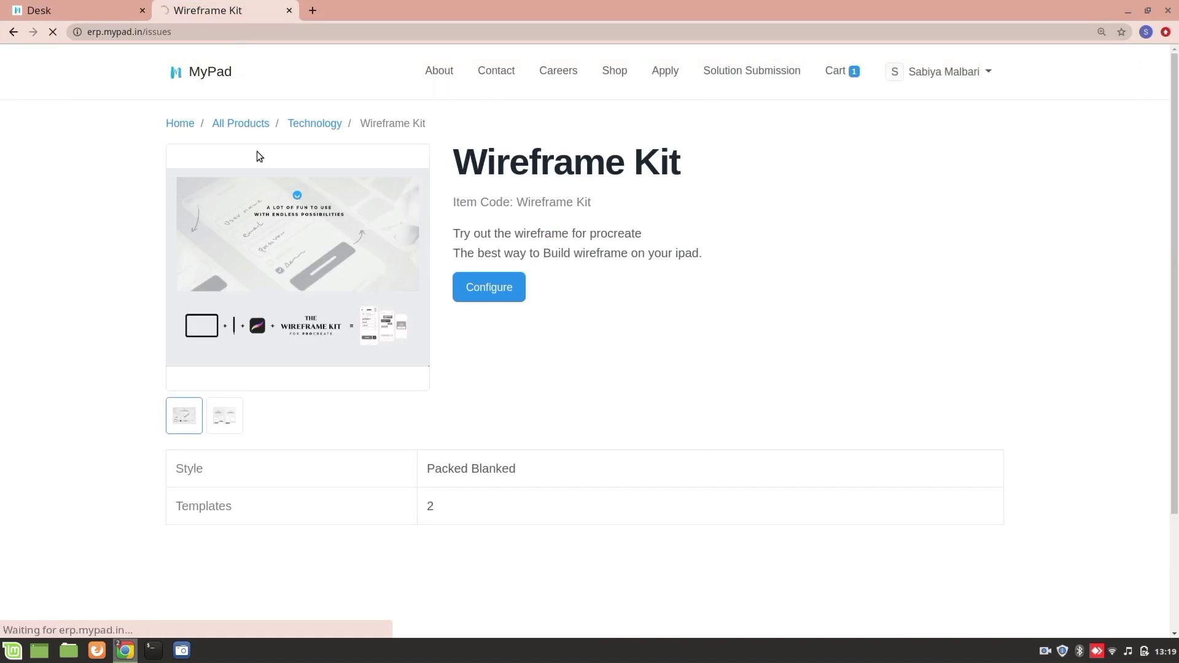